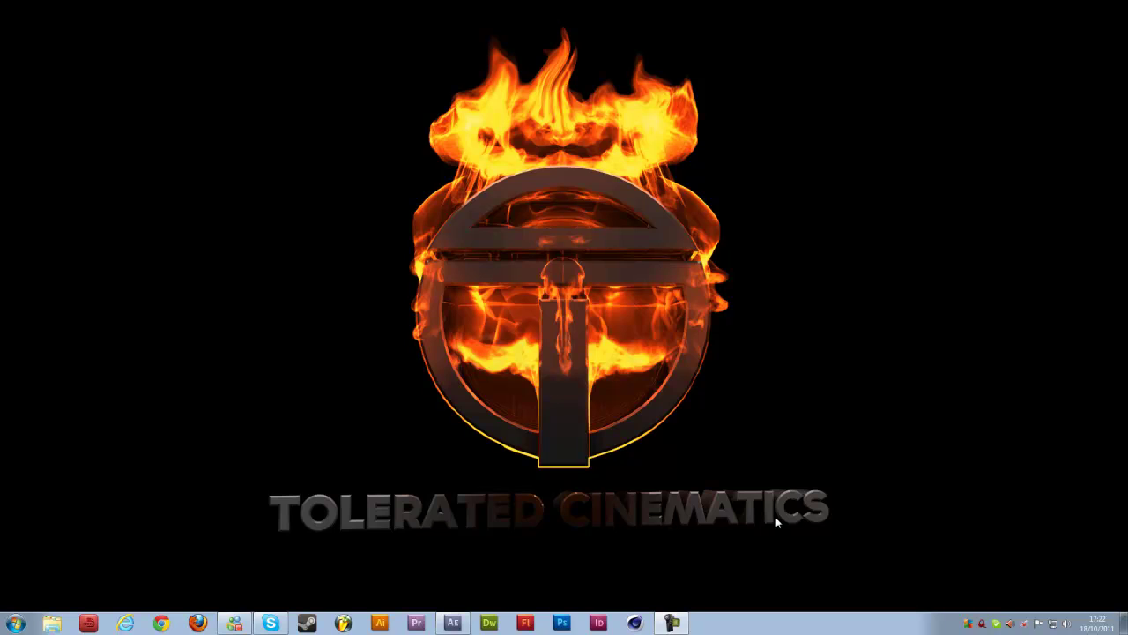
- Create a new composition from the MVI_3155.MOV garden footage
{"action": "left_click", "coordinate": [452, 623]}
{"action": "right_click", "coordinate": [30, 273]}
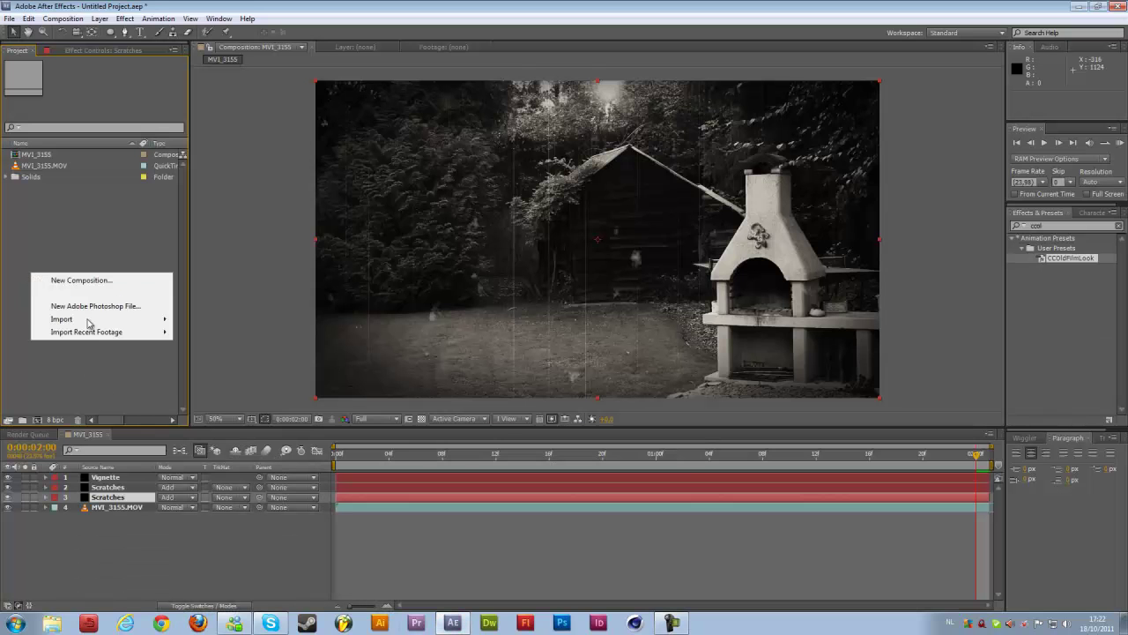
{"action": "left_click", "coordinate": [24, 192]}
{"action": "left_click", "coordinate": [50, 165]}
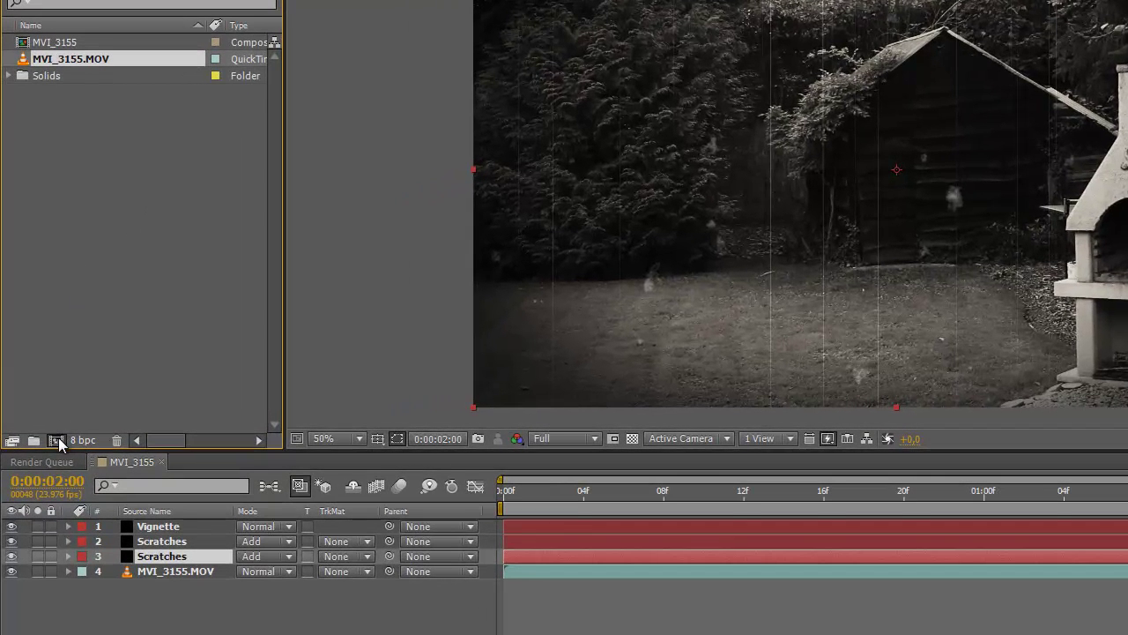
{"action": "left_click", "coordinate": [57, 440]}
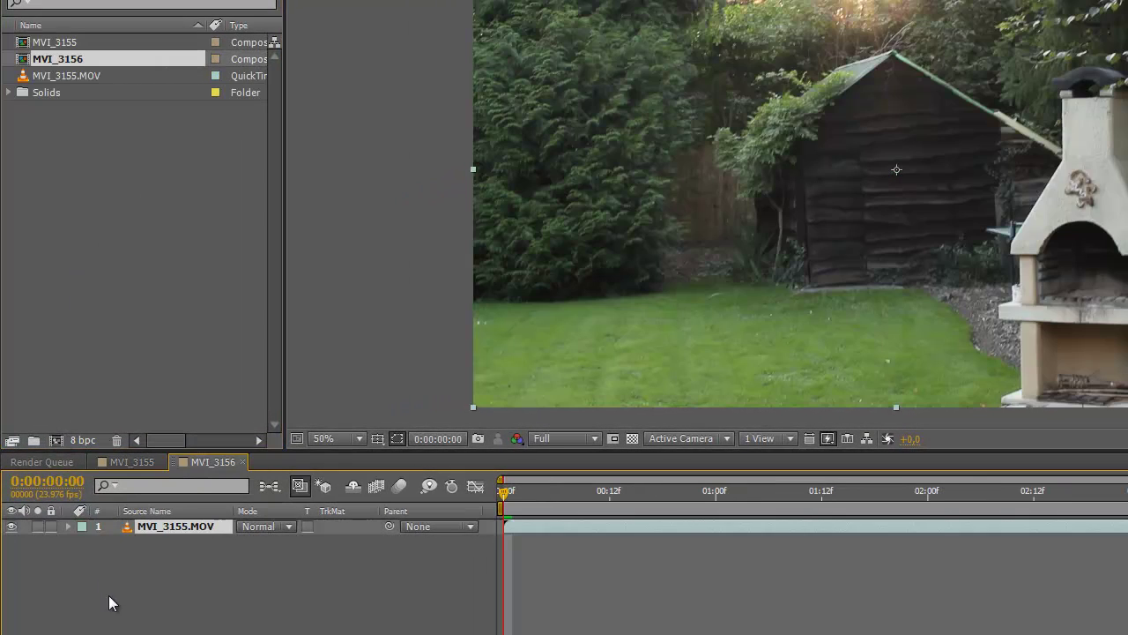
- Add an adjustment layer to the composition and rename it CC
{"action": "right_click", "coordinate": [108, 597]}
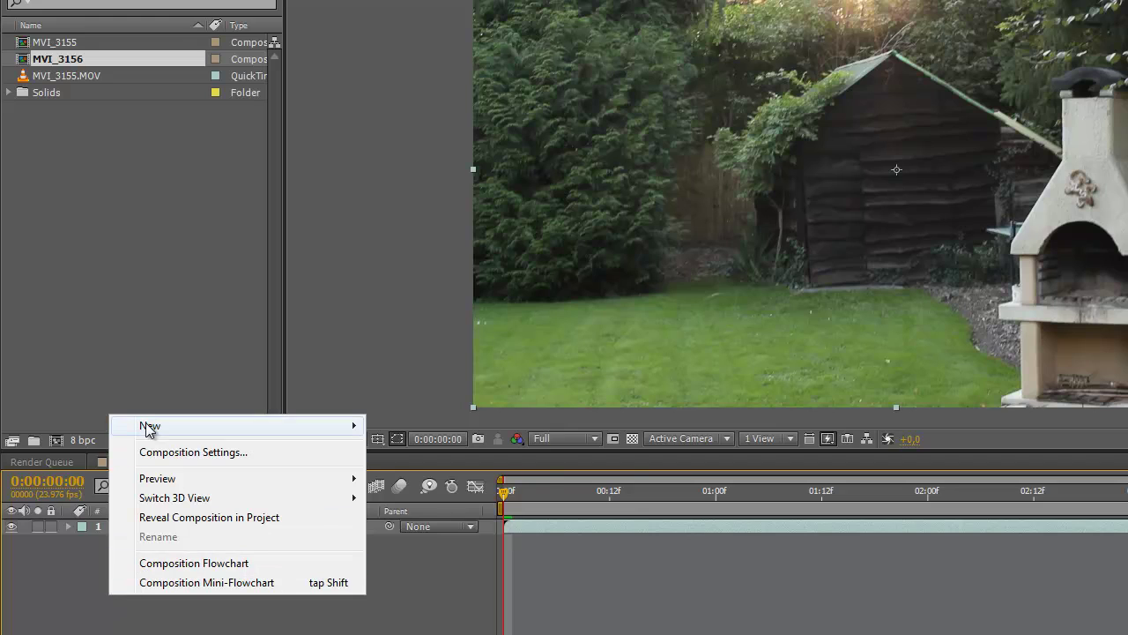
{"action": "mouse_move", "coordinate": [148, 428]}
{"action": "left_click", "coordinate": [438, 568]}
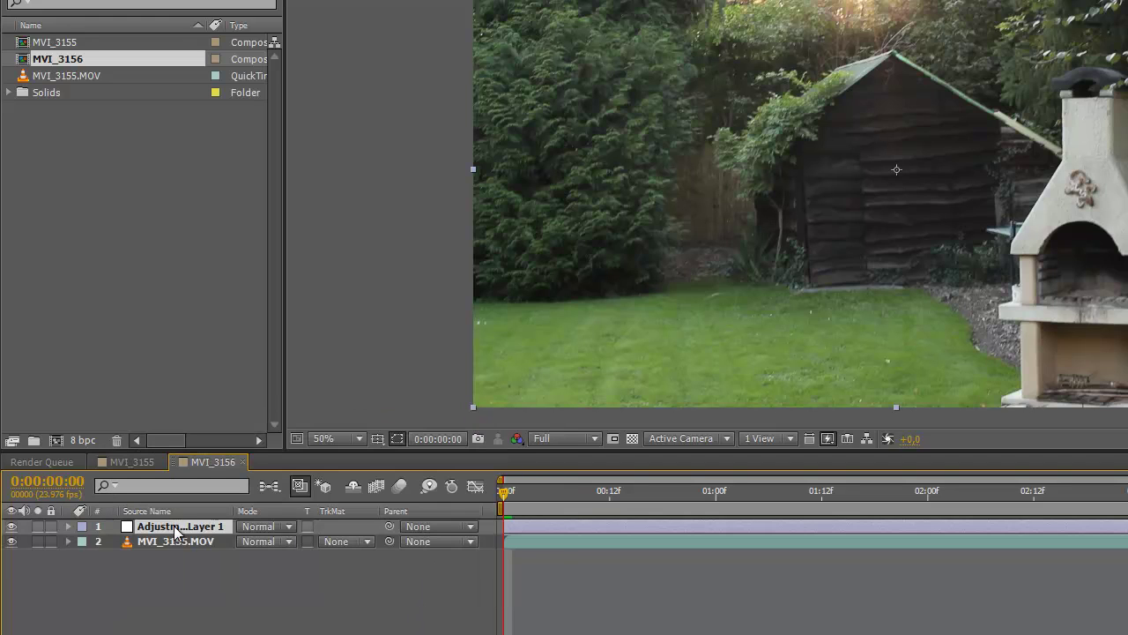
{"action": "key", "text": "Return"}
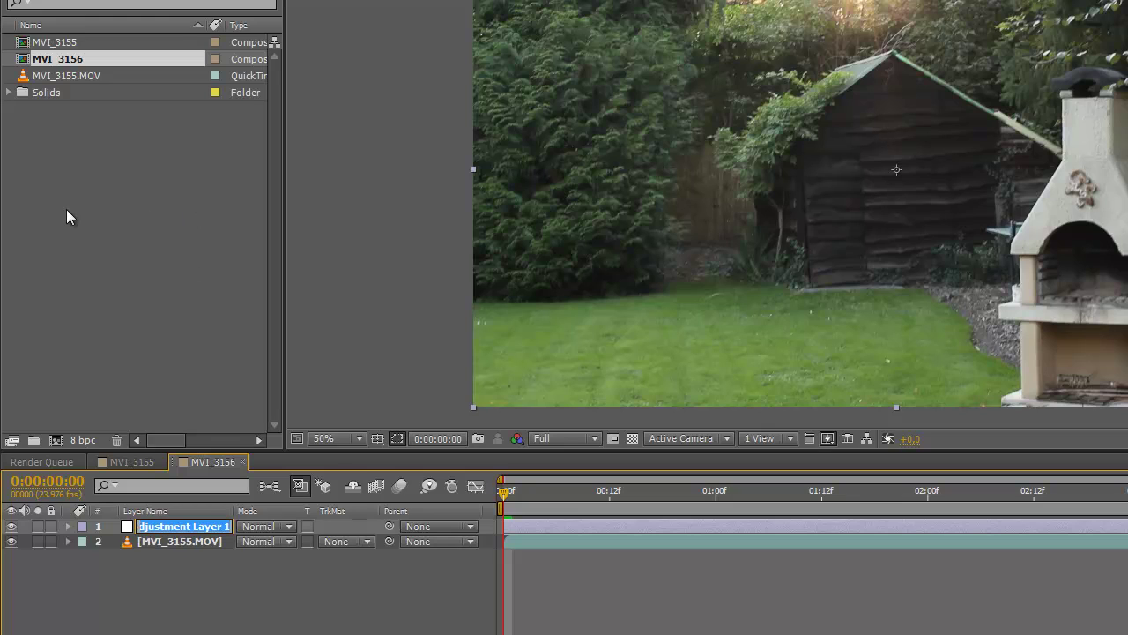
{"action": "type", "text": "cc"}
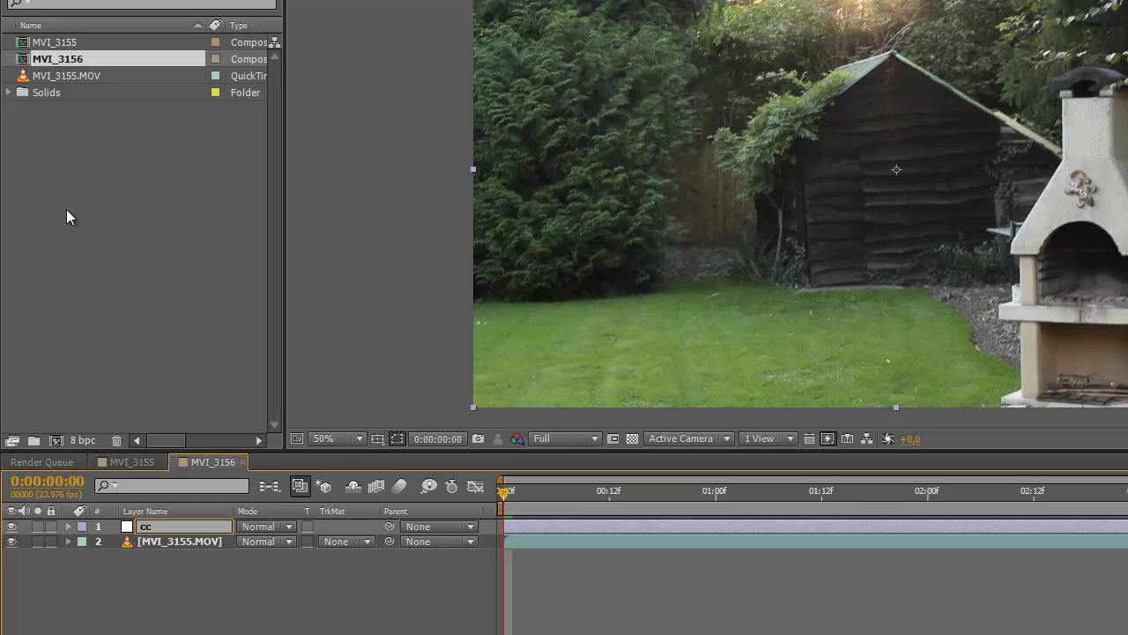
{"action": "left_click", "coordinate": [157, 597]}
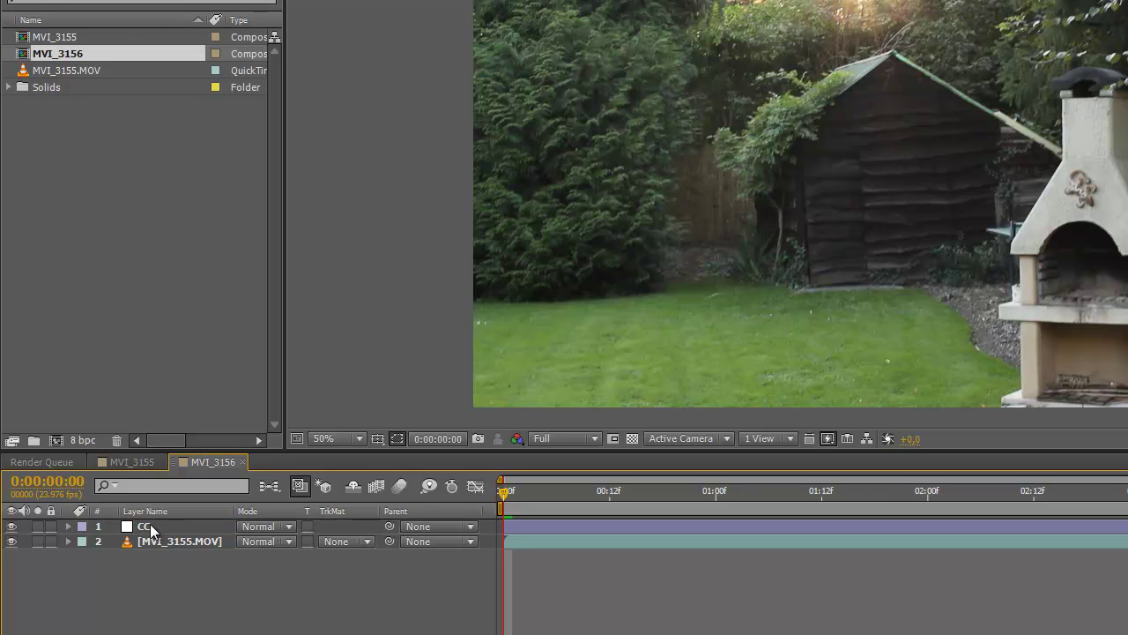
{"action": "left_click", "coordinate": [170, 526]}
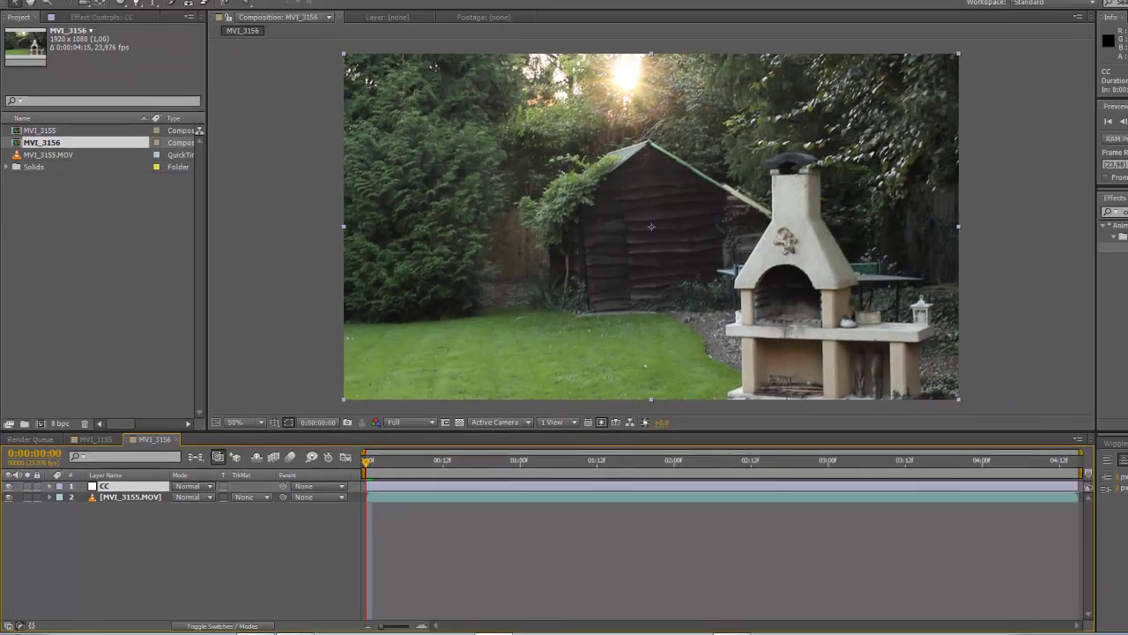
- Apply Tint to the CC layer with Map White To set to pale warm EBDCCF
{"action": "left_click", "coordinate": [124, 18]}
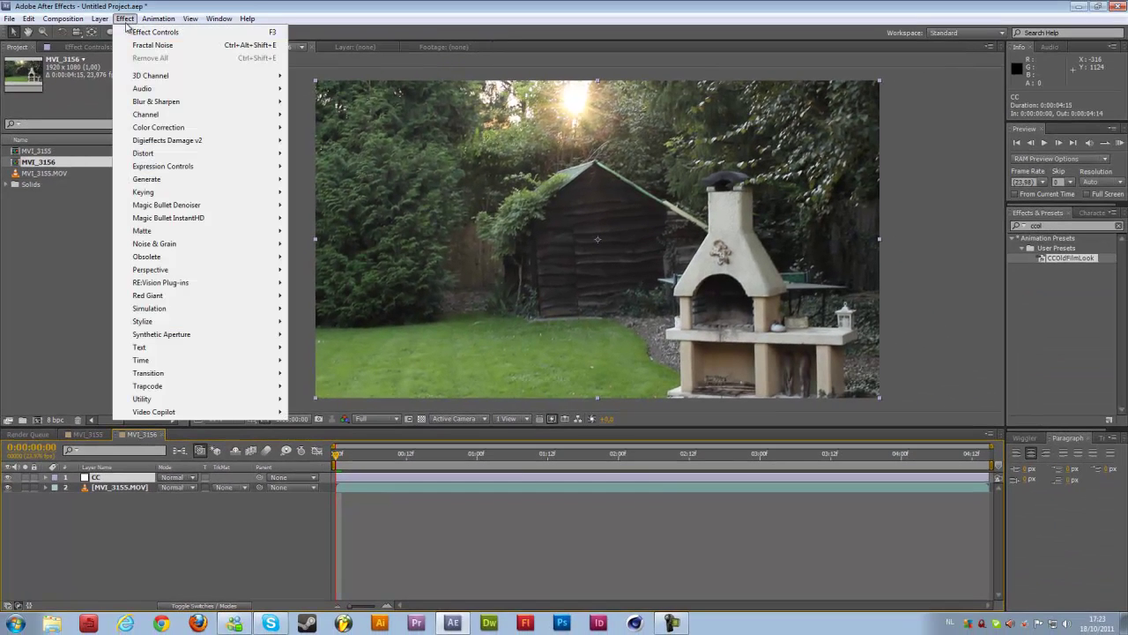
{"action": "mouse_move", "coordinate": [168, 129]}
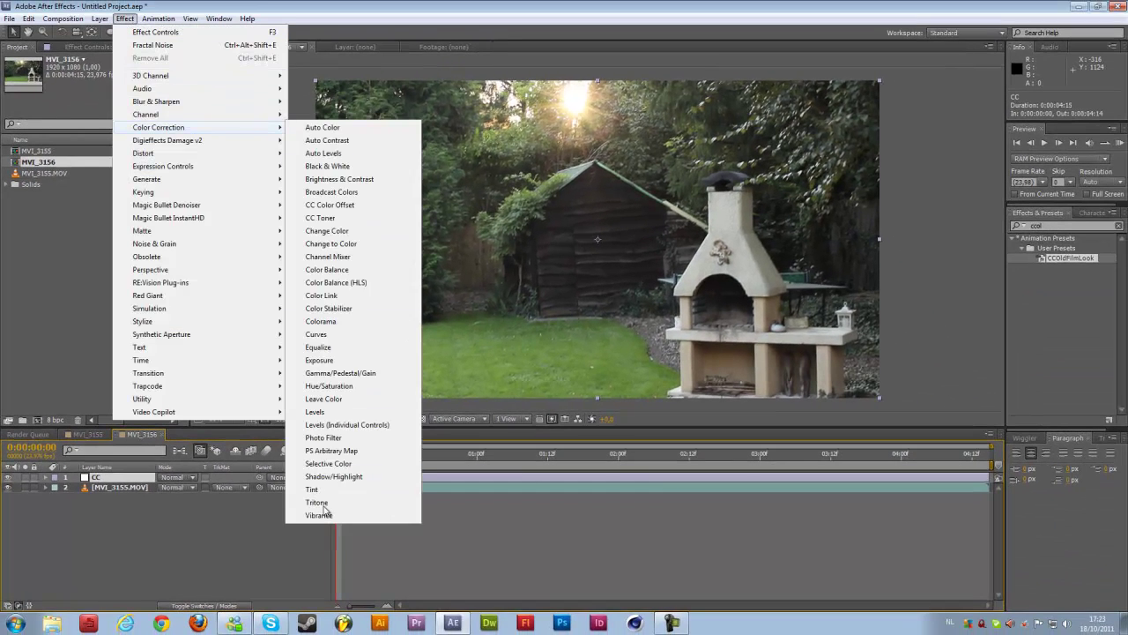
{"action": "left_click", "coordinate": [315, 490]}
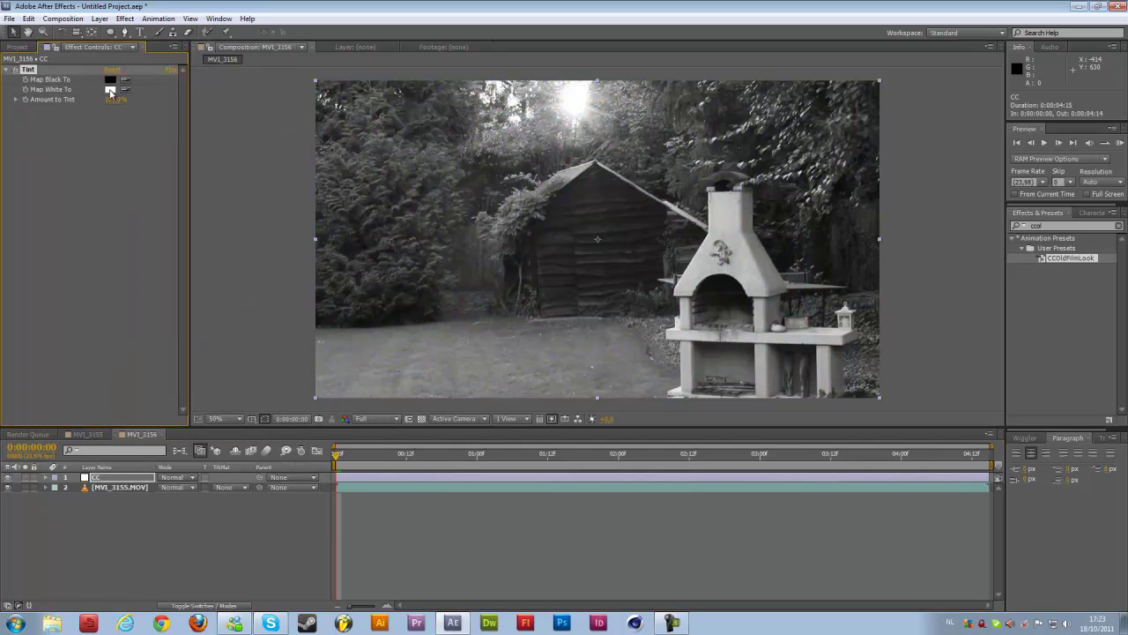
{"action": "left_click", "coordinate": [110, 91]}
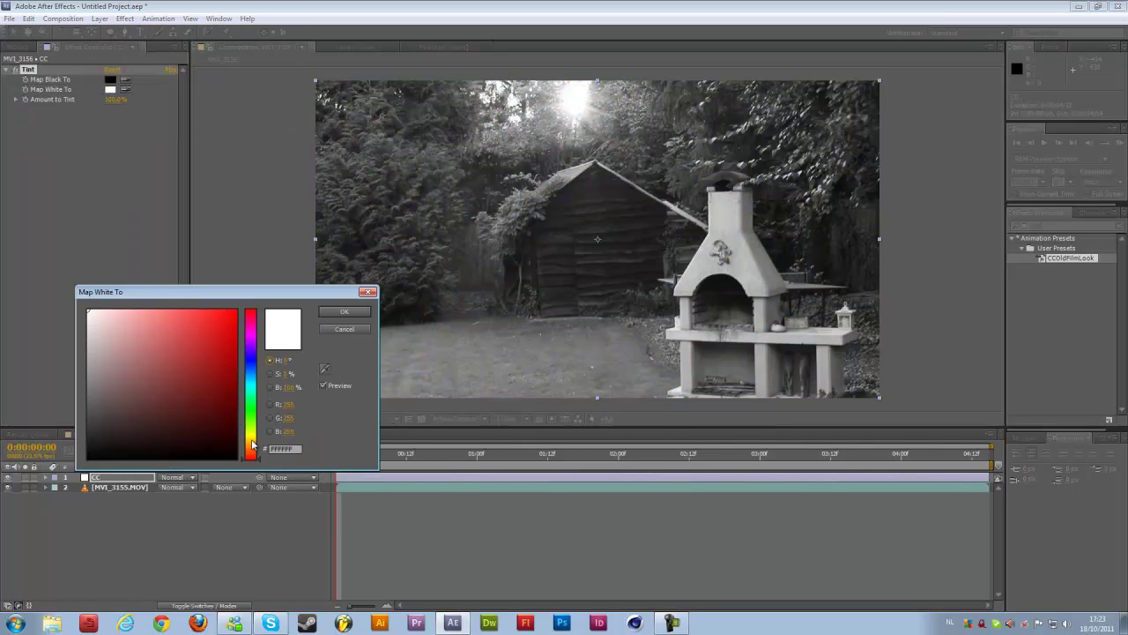
{"action": "left_click_drag", "start_coordinate": [252, 445], "coordinate": [253, 446]}
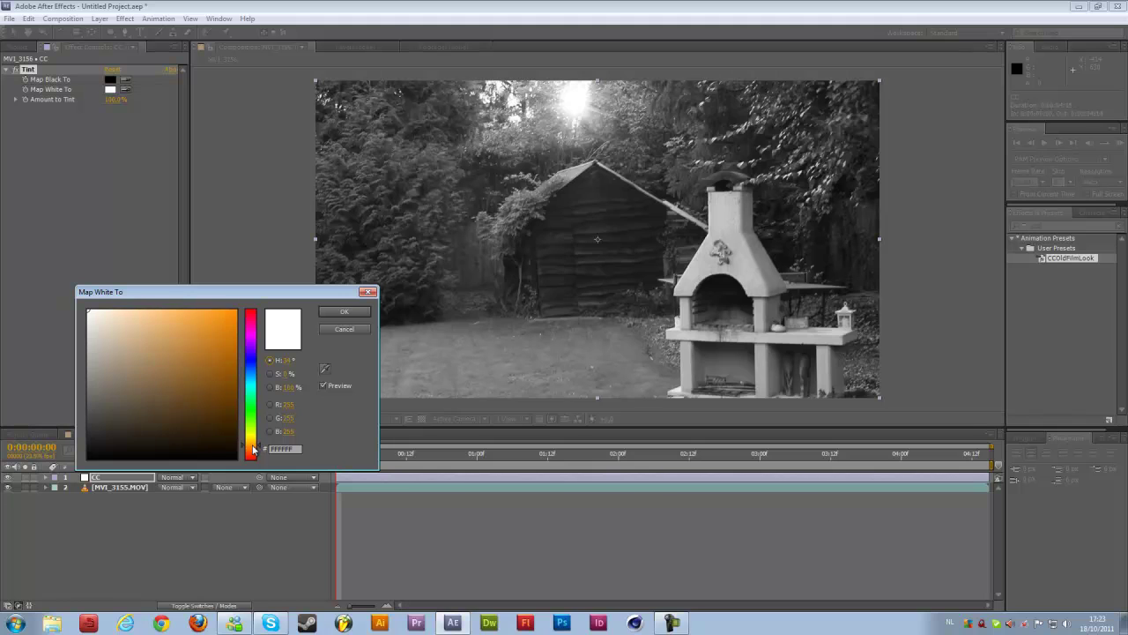
{"action": "left_click_drag", "start_coordinate": [112, 342], "coordinate": [102, 324]}
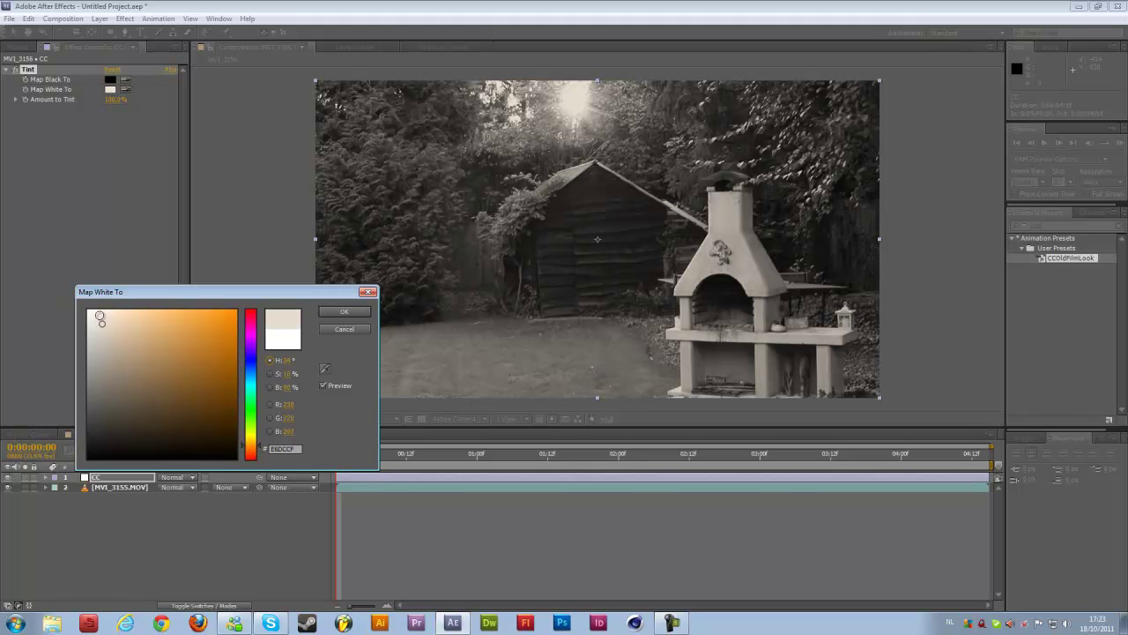
{"action": "left_click", "coordinate": [344, 313]}
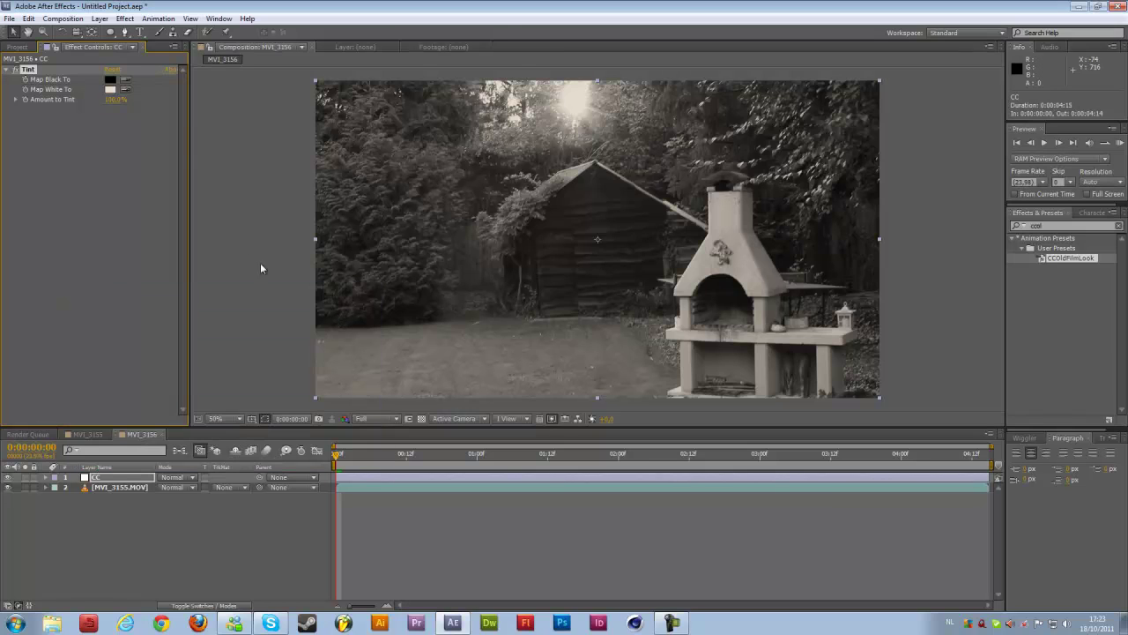
- Add Curves to the CC layer, pull the RGB curve down, and collapse Tint and Curves
{"action": "left_click", "coordinate": [124, 18]}
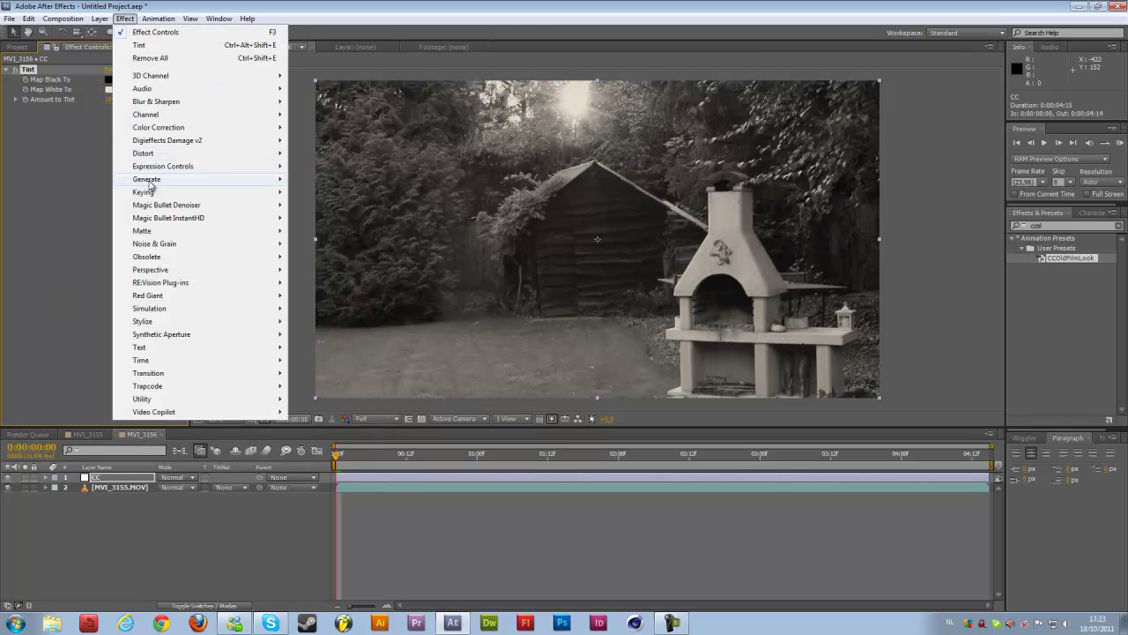
{"action": "mouse_move", "coordinate": [177, 127]}
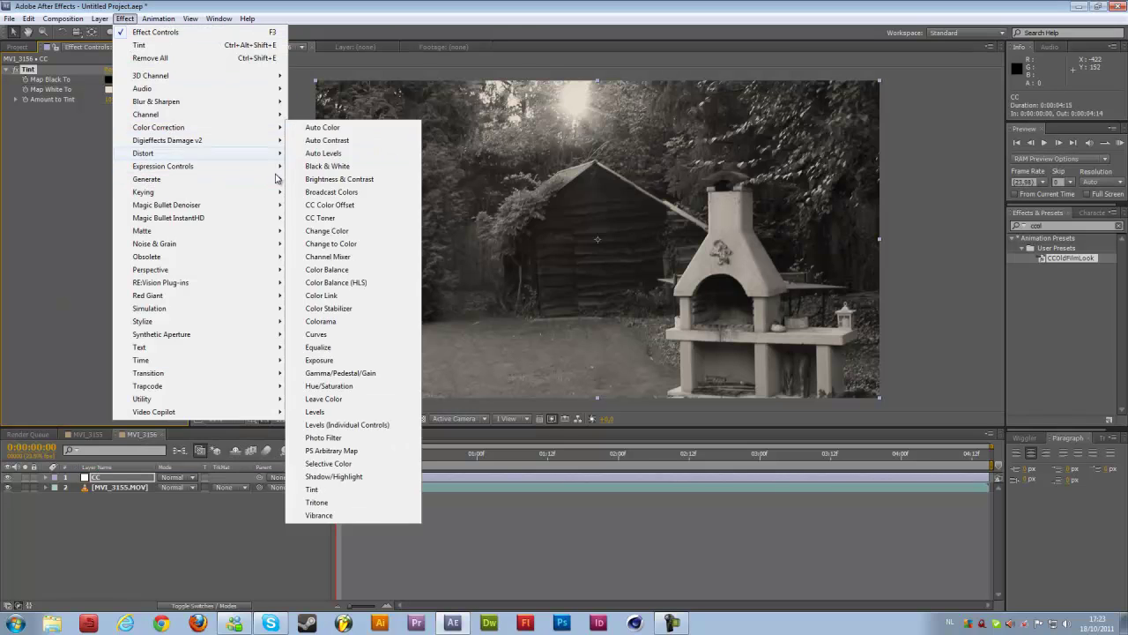
{"action": "left_click", "coordinate": [329, 335]}
{"action": "left_click_drag", "start_coordinate": [56, 217], "coordinate": [104, 179]}
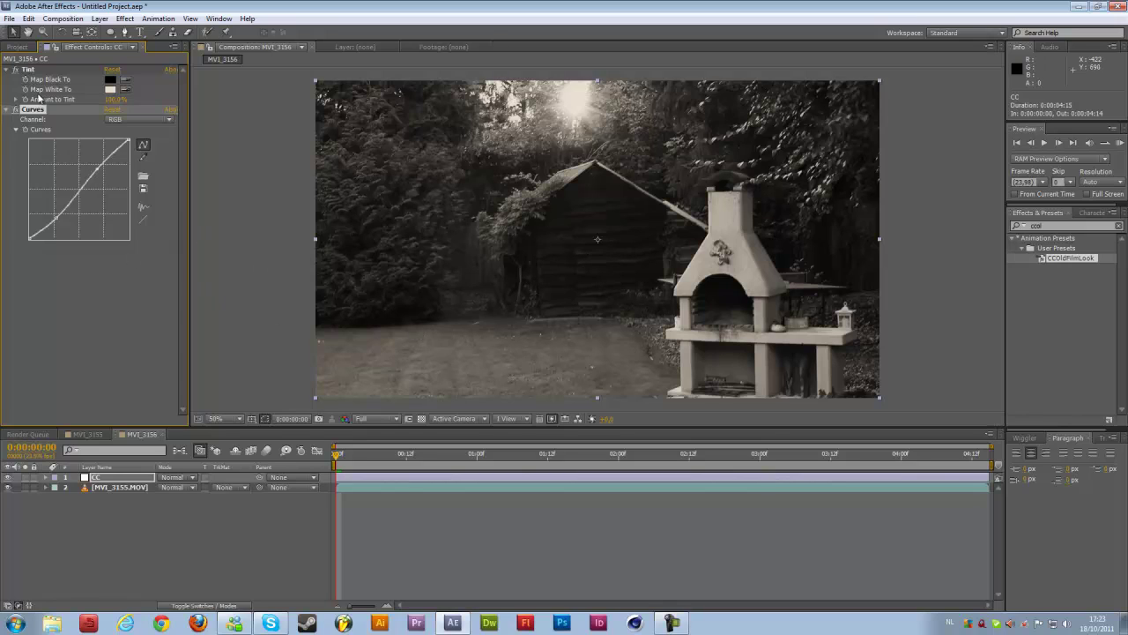
{"action": "left_click", "coordinate": [7, 110]}
{"action": "left_click", "coordinate": [7, 69]}
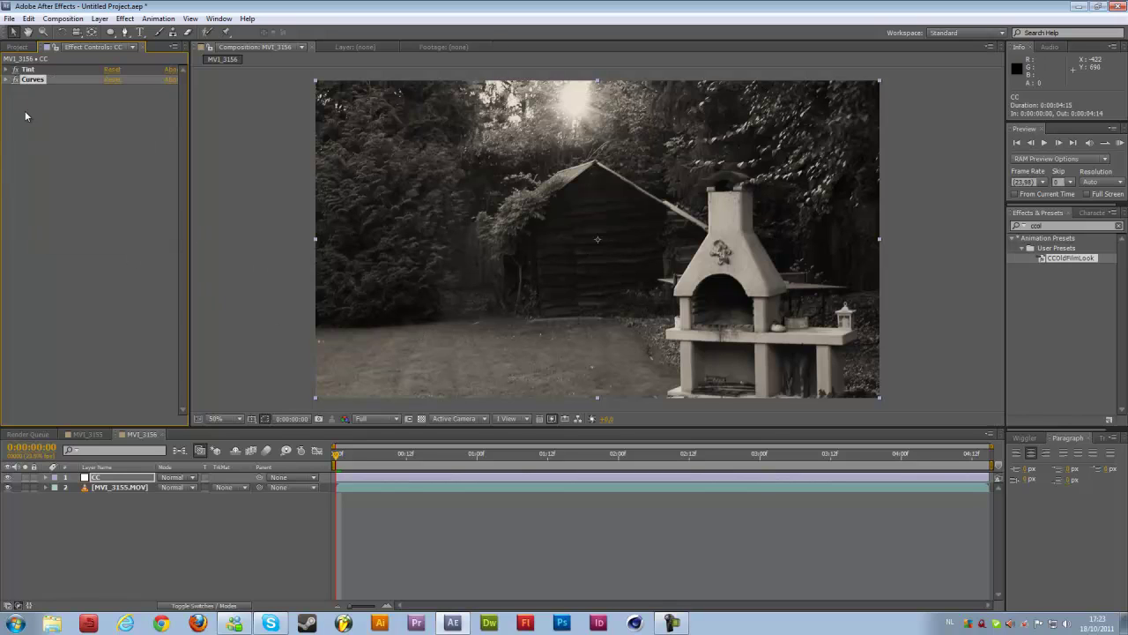
{"action": "left_click", "coordinate": [44, 97]}
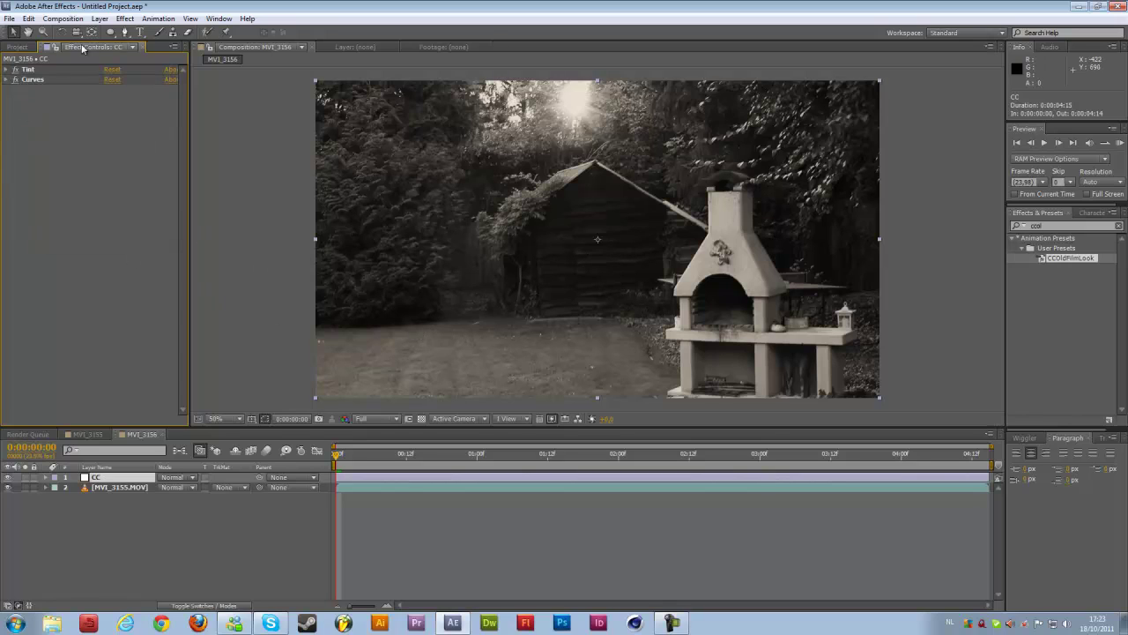
- Add an Add Grain effect to the CC layer with Viewing Mode set to Final Output
{"action": "left_click", "coordinate": [124, 19]}
{"action": "mouse_move", "coordinate": [148, 250]}
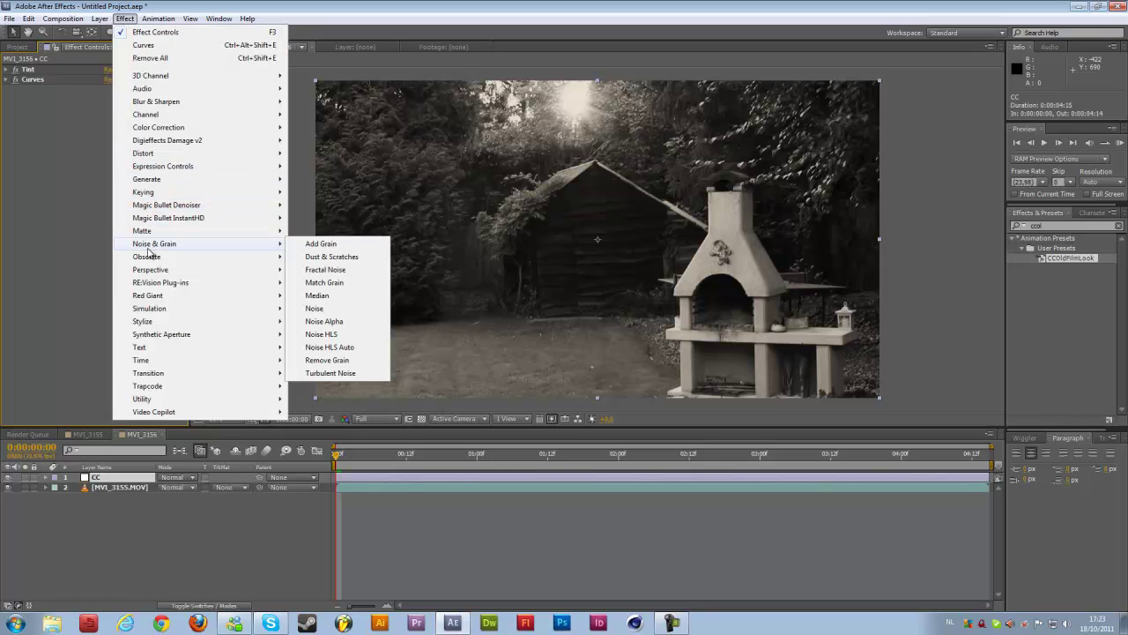
{"action": "left_click", "coordinate": [318, 244]}
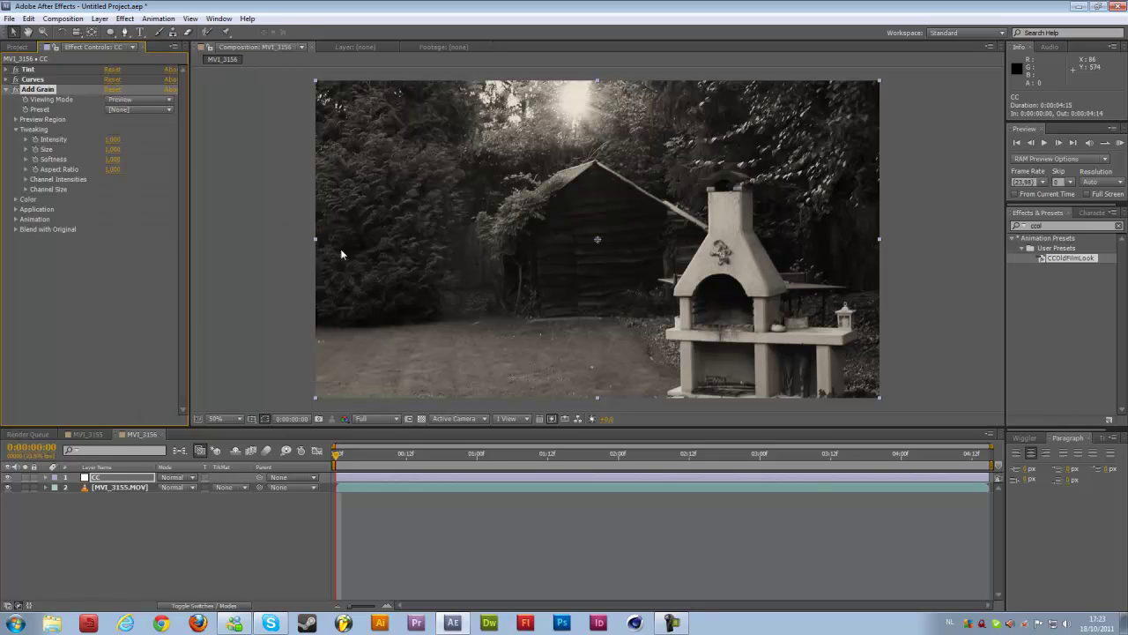
{"action": "left_click", "coordinate": [121, 104]}
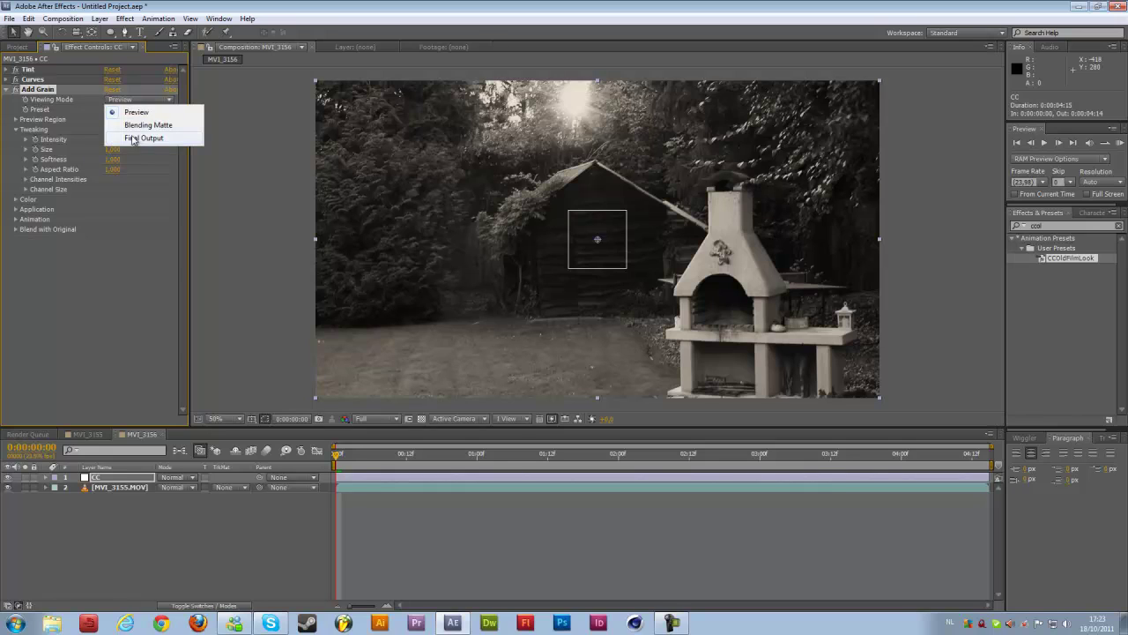
{"action": "left_click", "coordinate": [132, 139]}
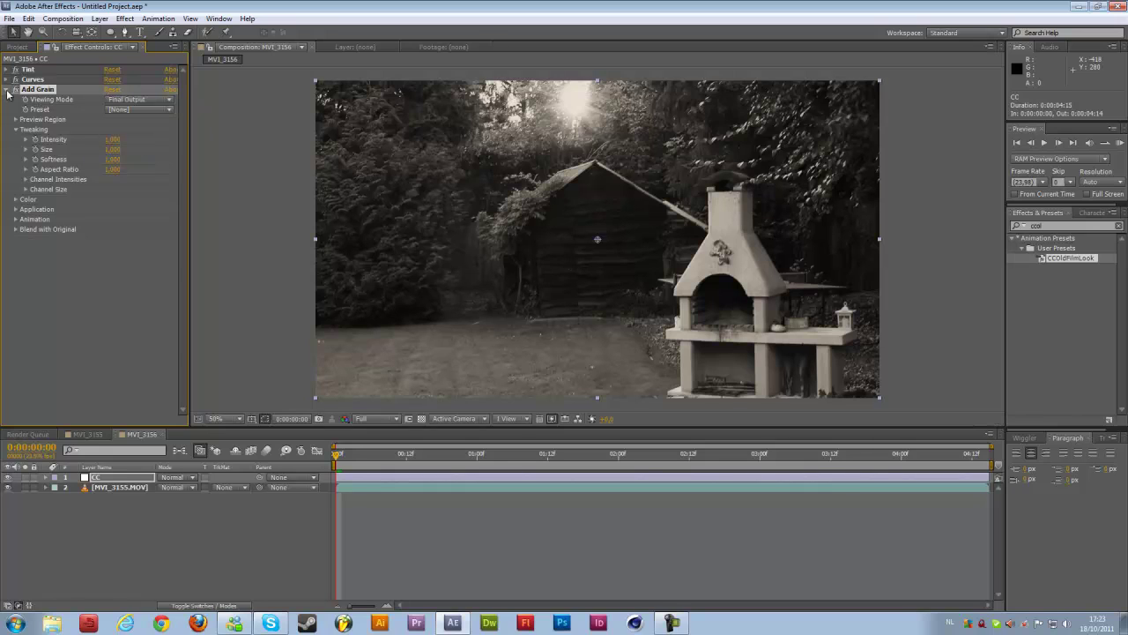
{"action": "left_click", "coordinate": [6, 89]}
{"action": "left_click", "coordinate": [50, 156]}
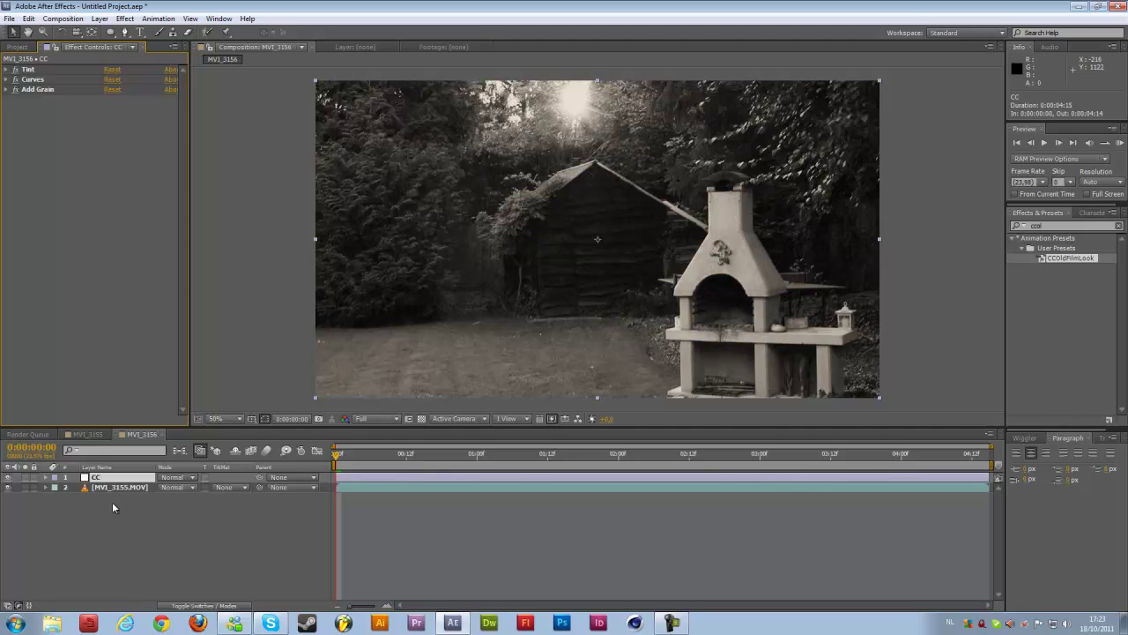
- Create a comp-sized 1920×1080 black solid named Scratches
{"action": "right_click", "coordinate": [82, 517]}
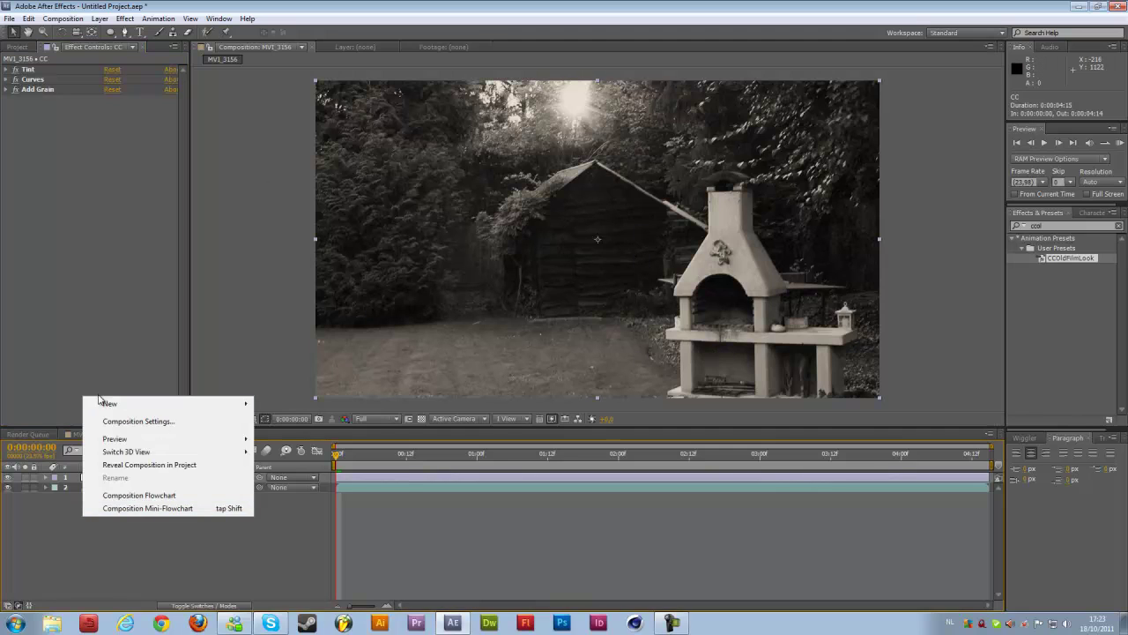
{"action": "mouse_move", "coordinate": [105, 403]}
{"action": "left_click", "coordinate": [319, 433]}
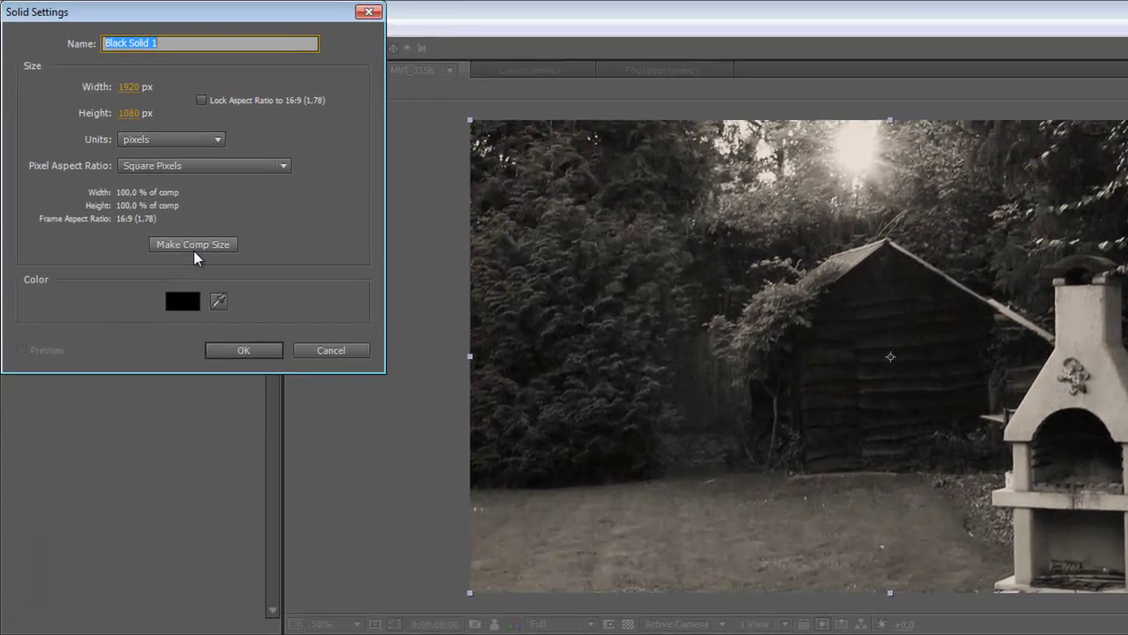
{"action": "left_click", "coordinate": [194, 250]}
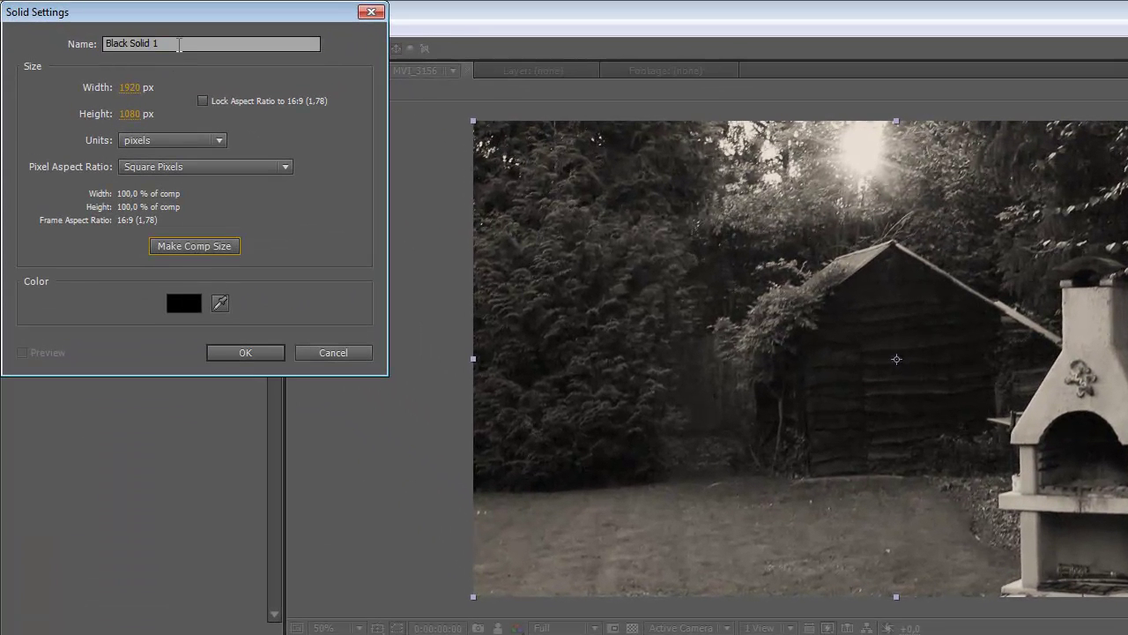
{"action": "left_click", "coordinate": [179, 44]}
{"action": "type", "text": "Sc"}
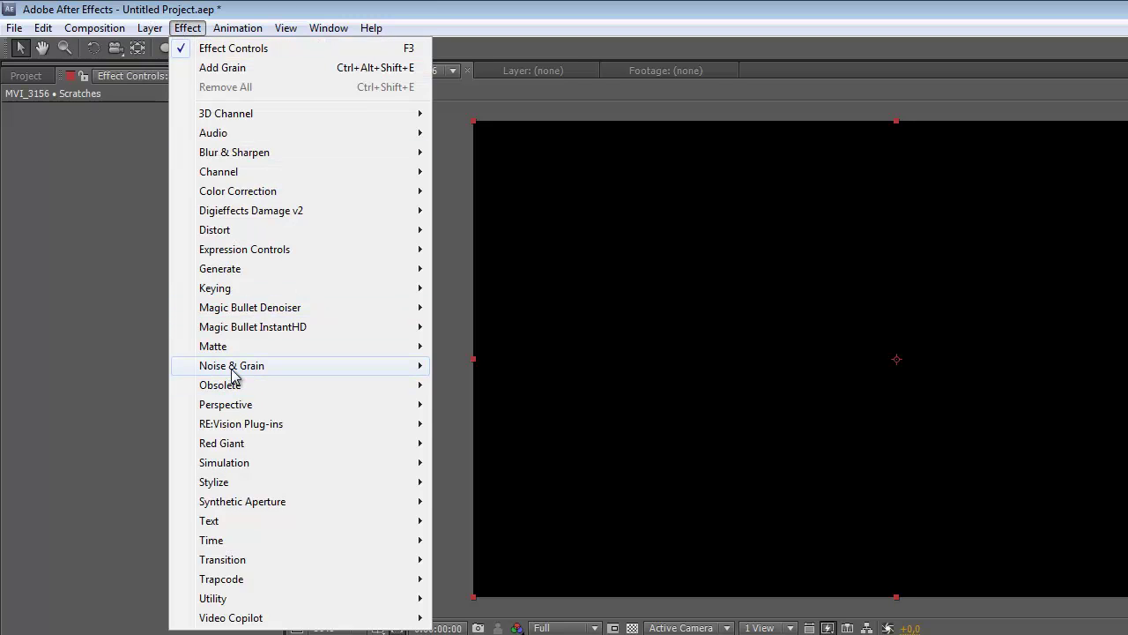
- Apply Fractal Noise to the Scratches solid with Contrast 250 and Brightness -100
{"action": "mouse_move", "coordinate": [300, 366]}
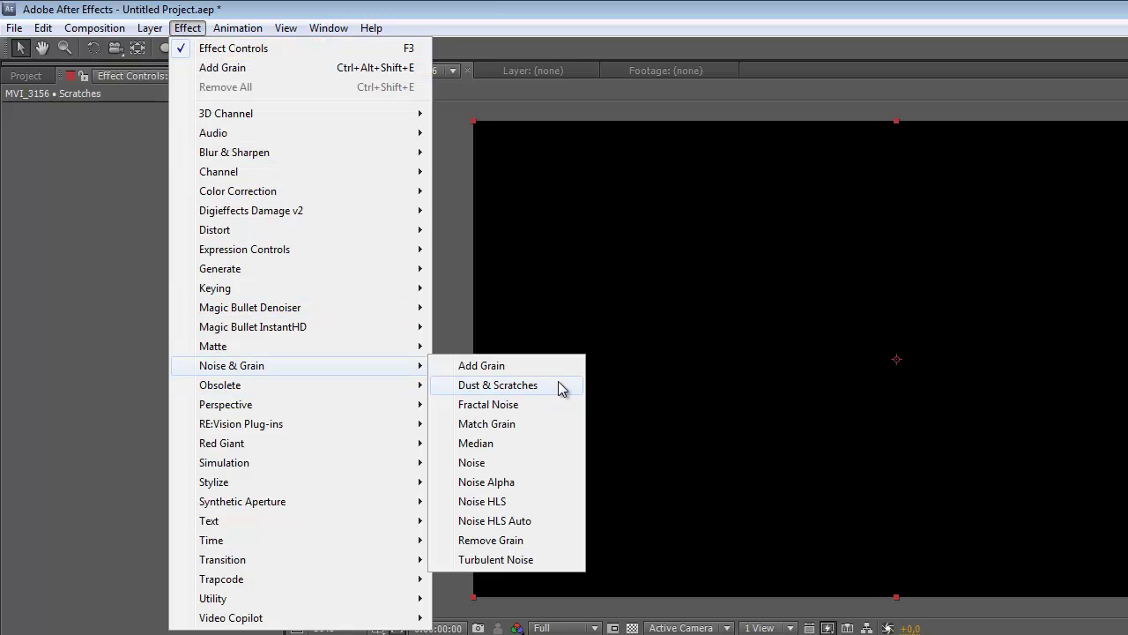
{"action": "left_click", "coordinate": [476, 407]}
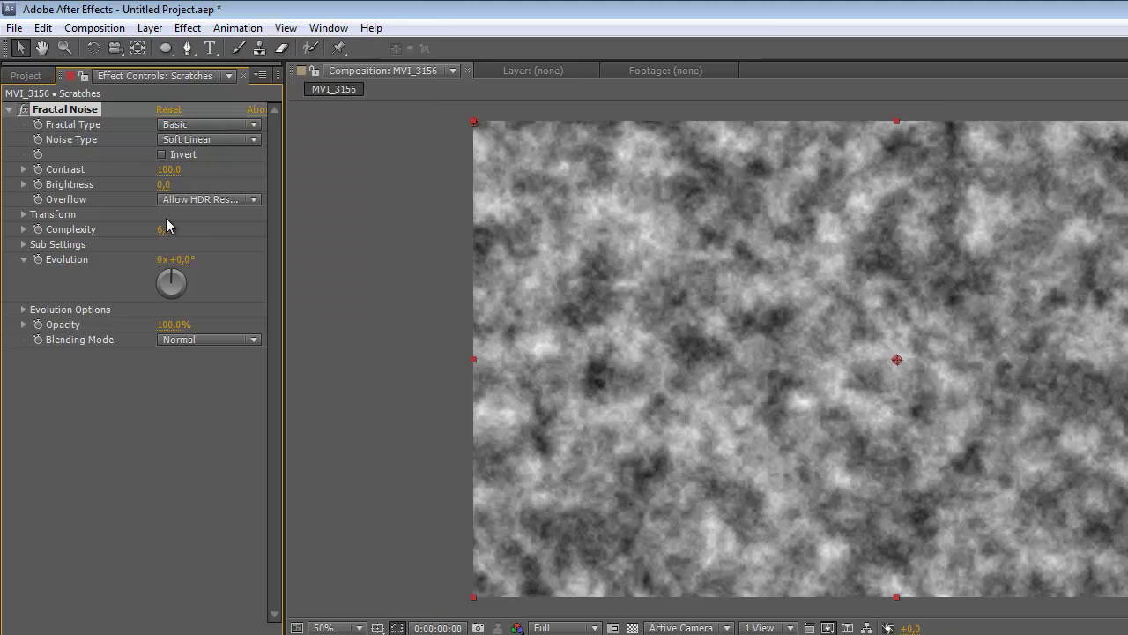
{"action": "left_click", "coordinate": [169, 169]}
{"action": "type", "text": "250"}
{"action": "key", "text": "Tab"}
{"action": "type", "text": "-"}
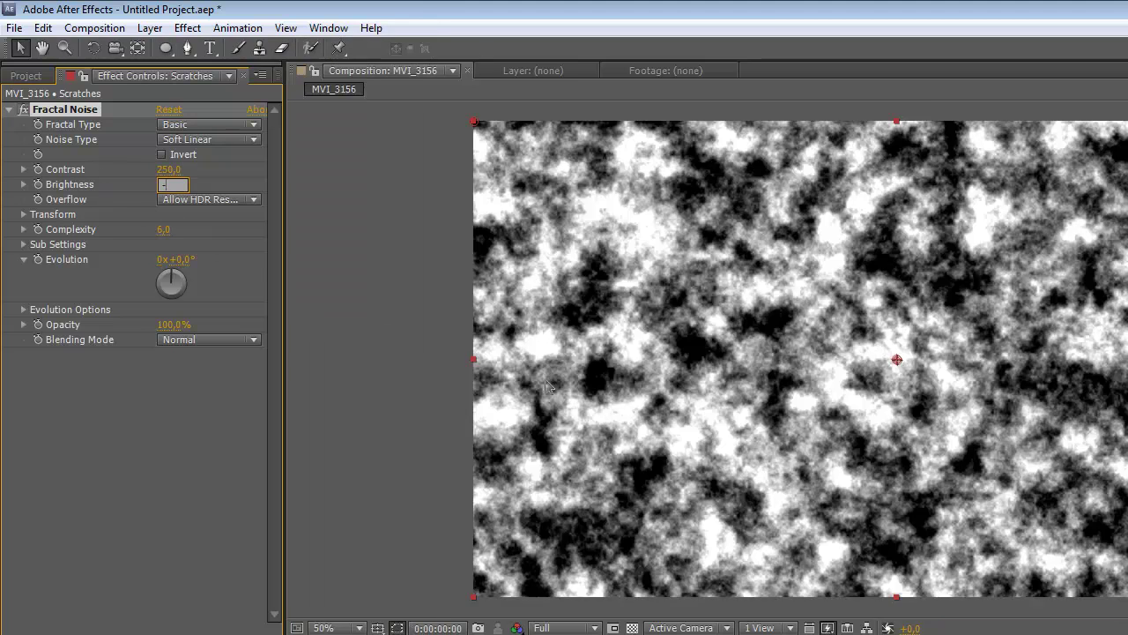
{"action": "type", "text": "100"}
{"action": "key", "text": "Return"}
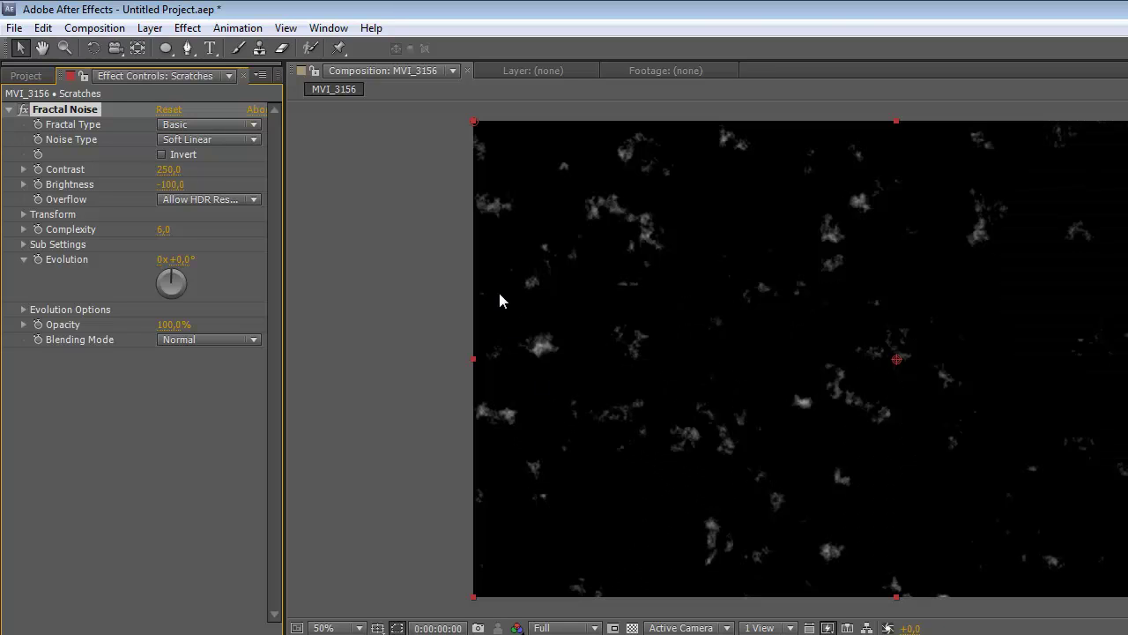
- Turn off Uniform Scaling and set noise Scale Width 1 and Scale Height 10000
{"action": "left_click", "coordinate": [22, 214]}
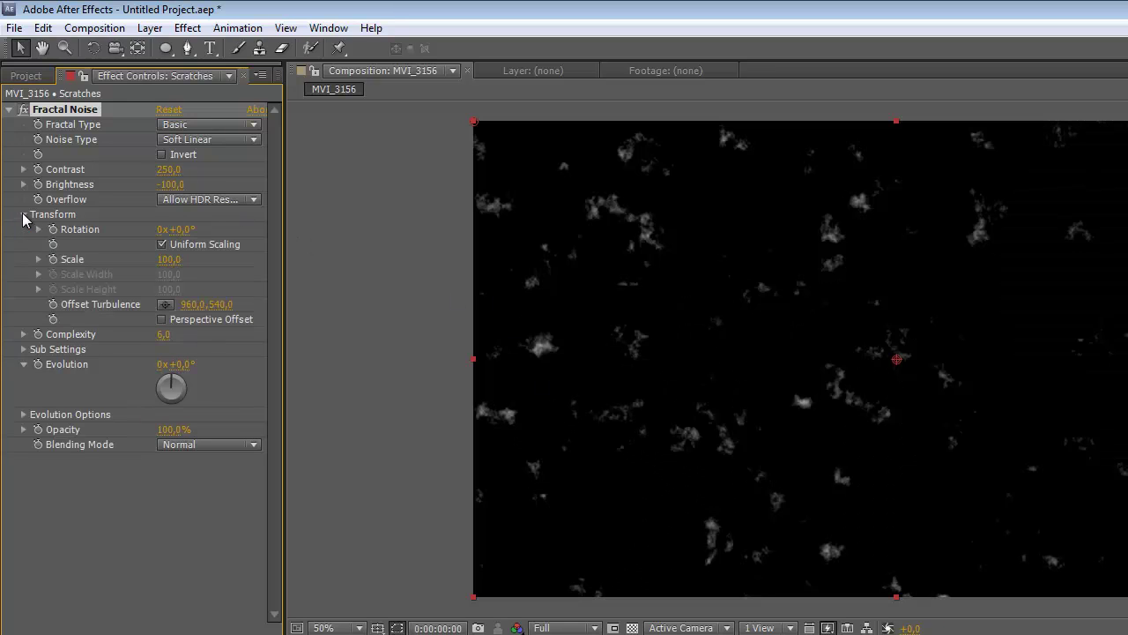
{"action": "left_click", "coordinate": [161, 244]}
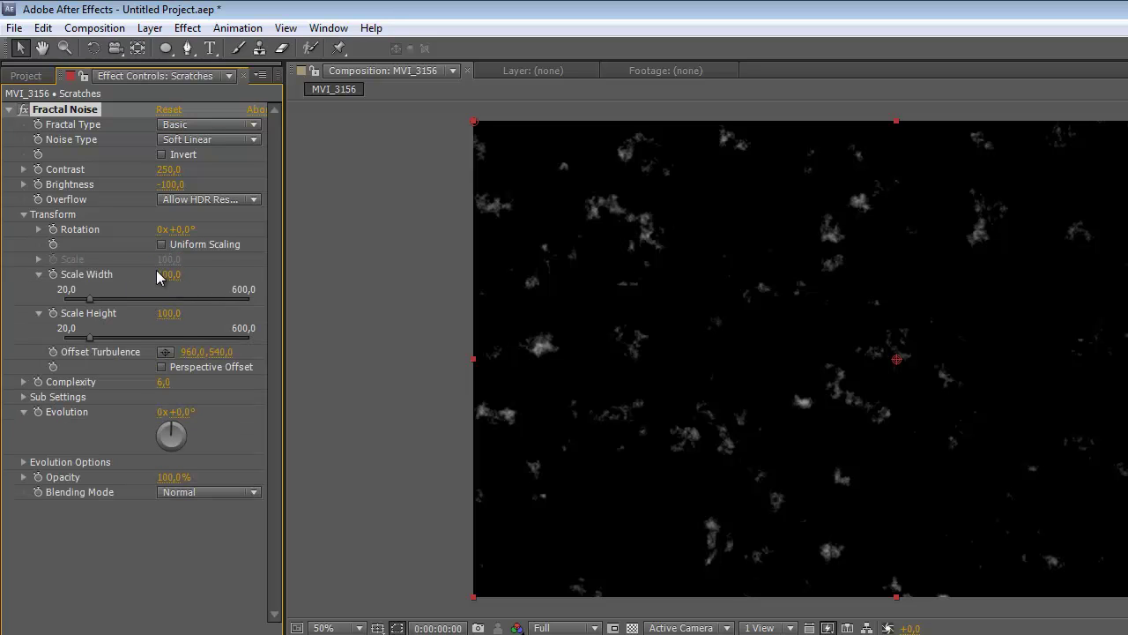
{"action": "left_click", "coordinate": [164, 275]}
{"action": "type", "text": "1"}
{"action": "key", "text": "Return"}
{"action": "left_click", "coordinate": [164, 315]}
{"action": "type", "text": "41"}
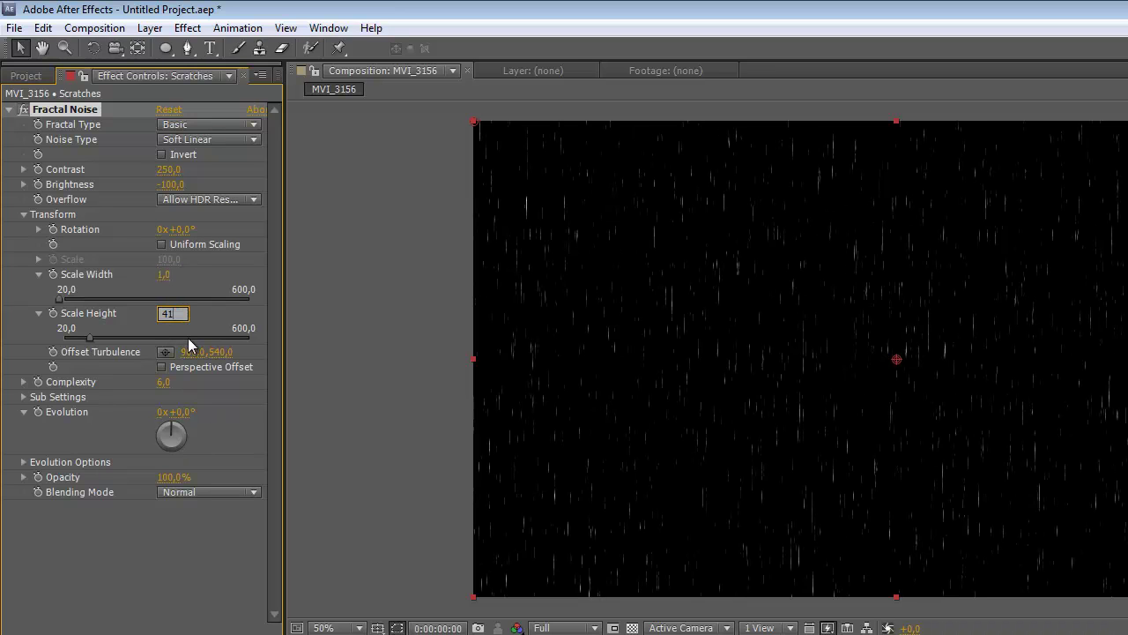
{"action": "type", "text": "10000"}
{"action": "key", "text": "Return"}
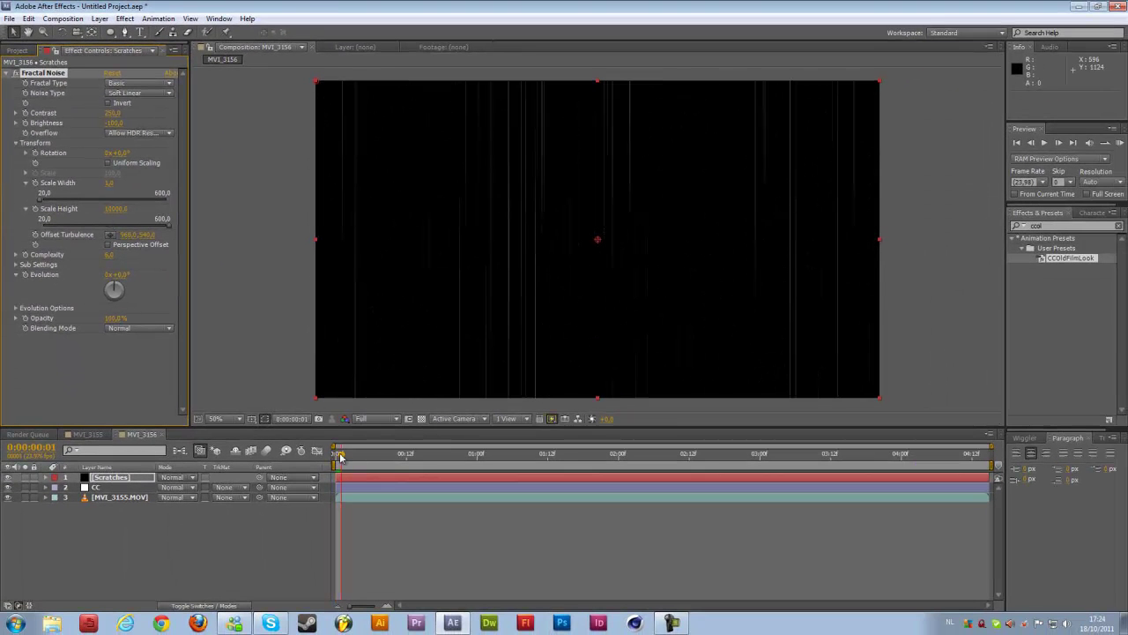
- Drive the Fractal Noise Evolution with the expression time*200
{"action": "left_click", "coordinate": [419, 457]}
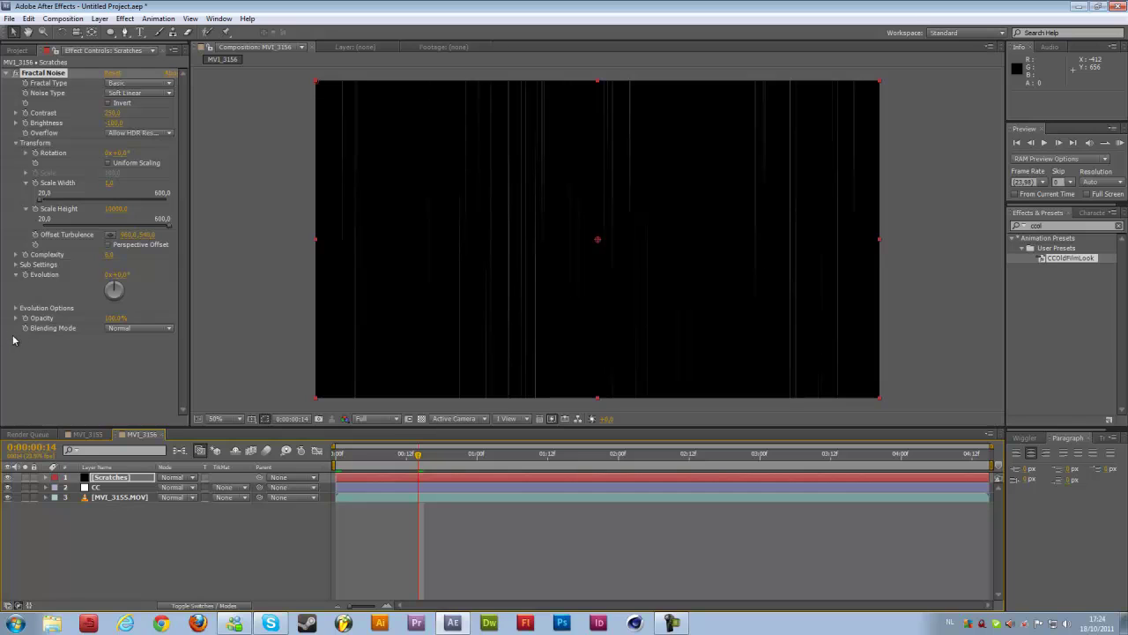
{"action": "left_click", "coordinate": [26, 275], "text": "alt"}
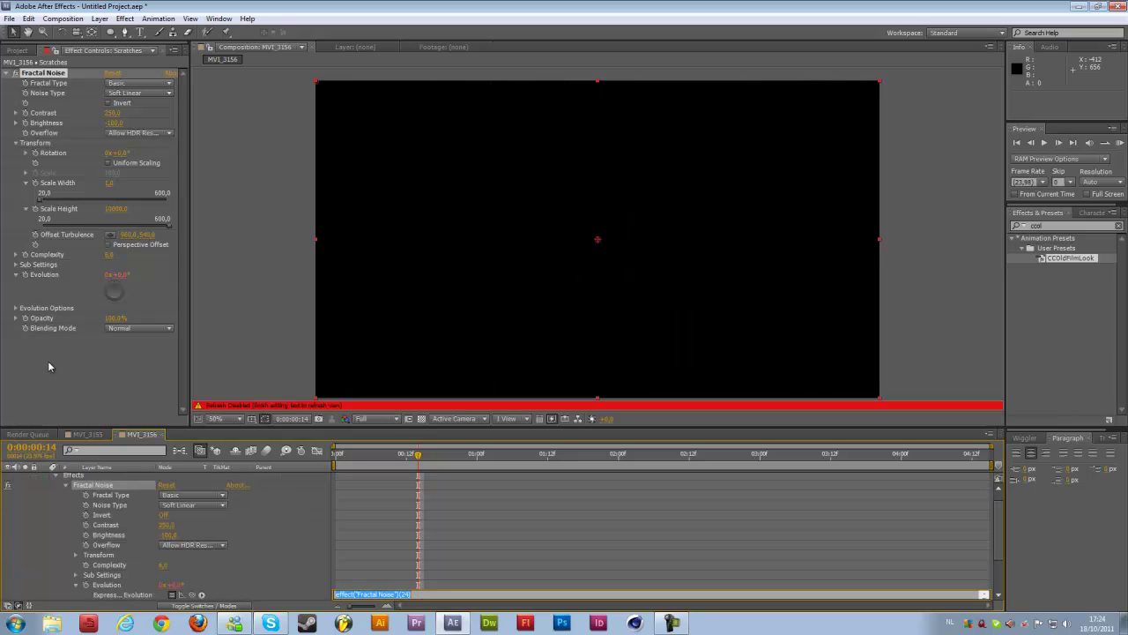
{"action": "type", "text": "time*200"}
{"action": "left_click", "coordinate": [375, 457]}
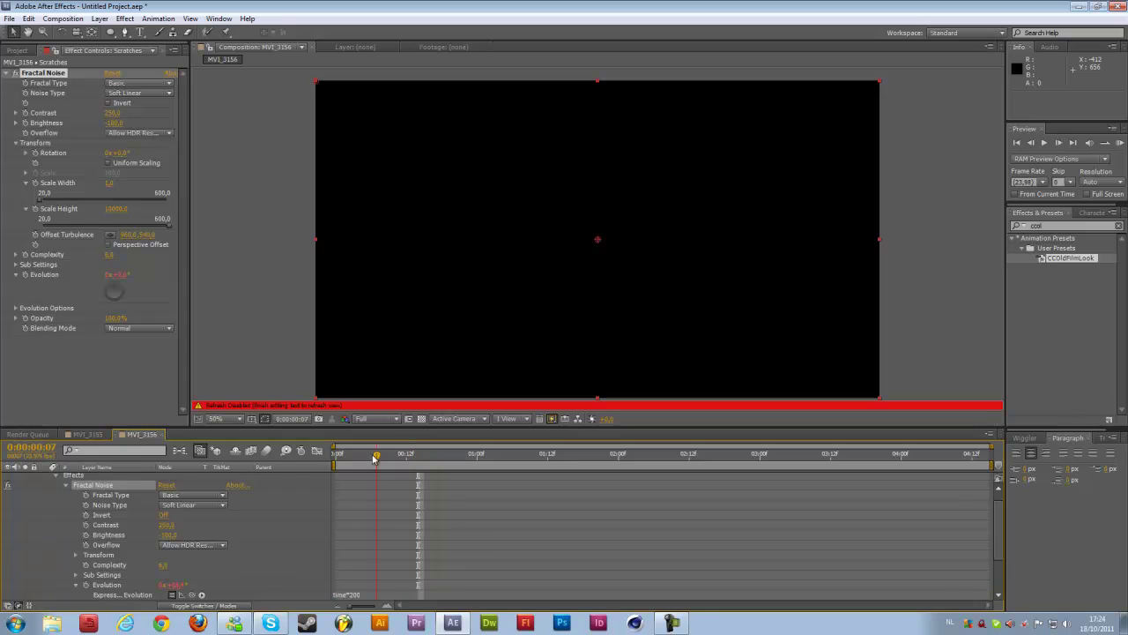
- Set the Scratches layer to Add blending mode and the noise Opacity to 50%
{"action": "left_click", "coordinate": [50, 490]}
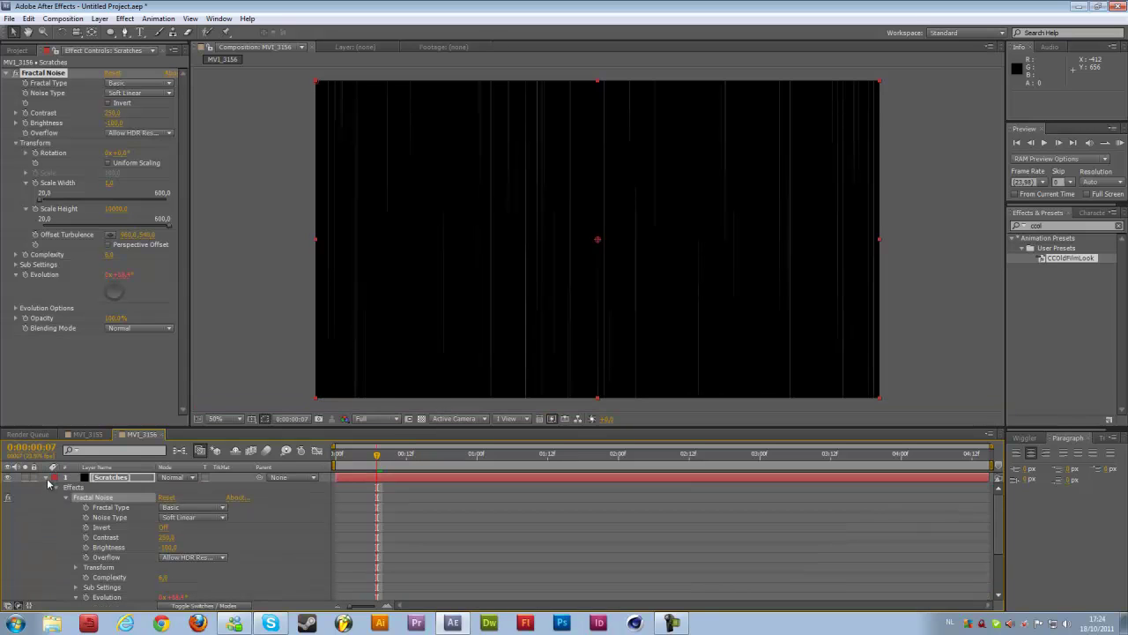
{"action": "left_click", "coordinate": [46, 478]}
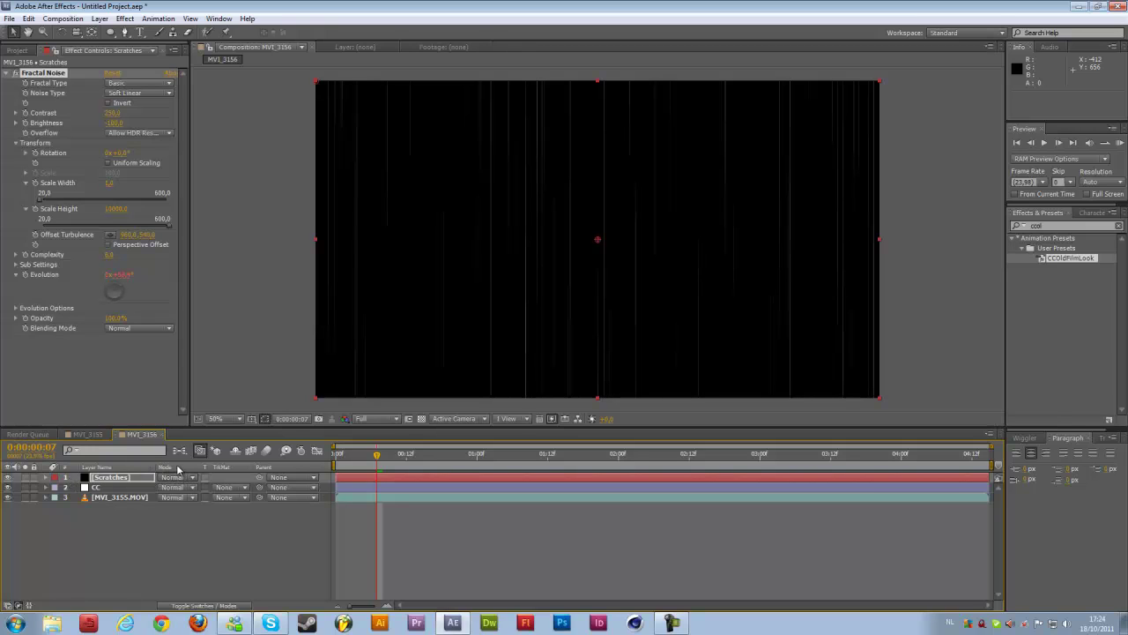
{"action": "key", "text": "F4"}
{"action": "key", "text": "F4"}
{"action": "key", "text": "F4"}
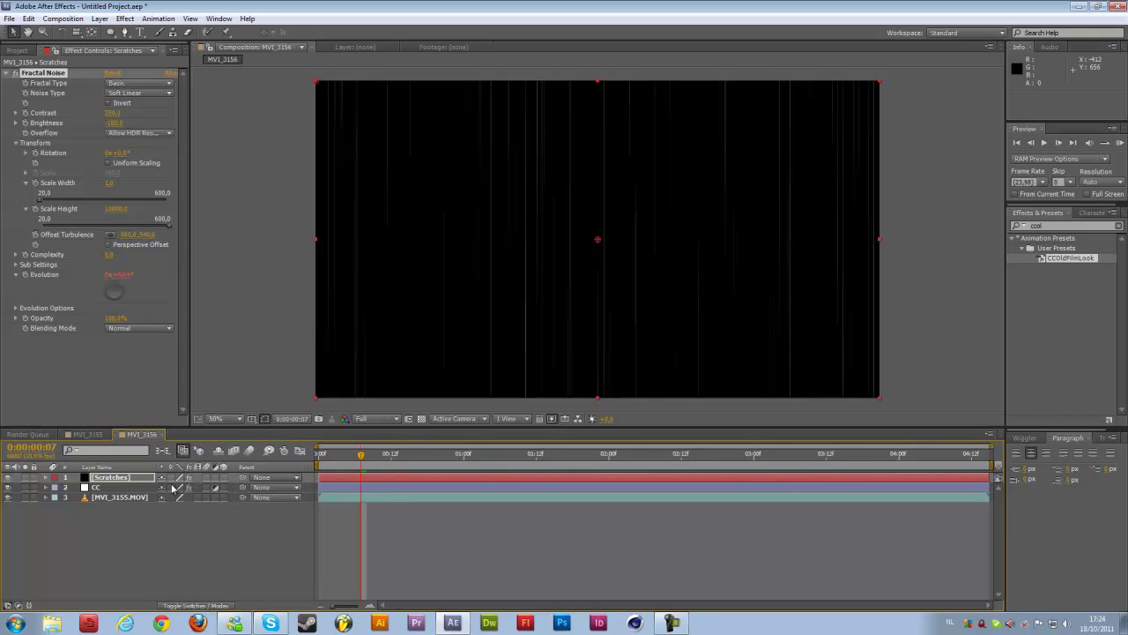
{"action": "key", "text": "F4"}
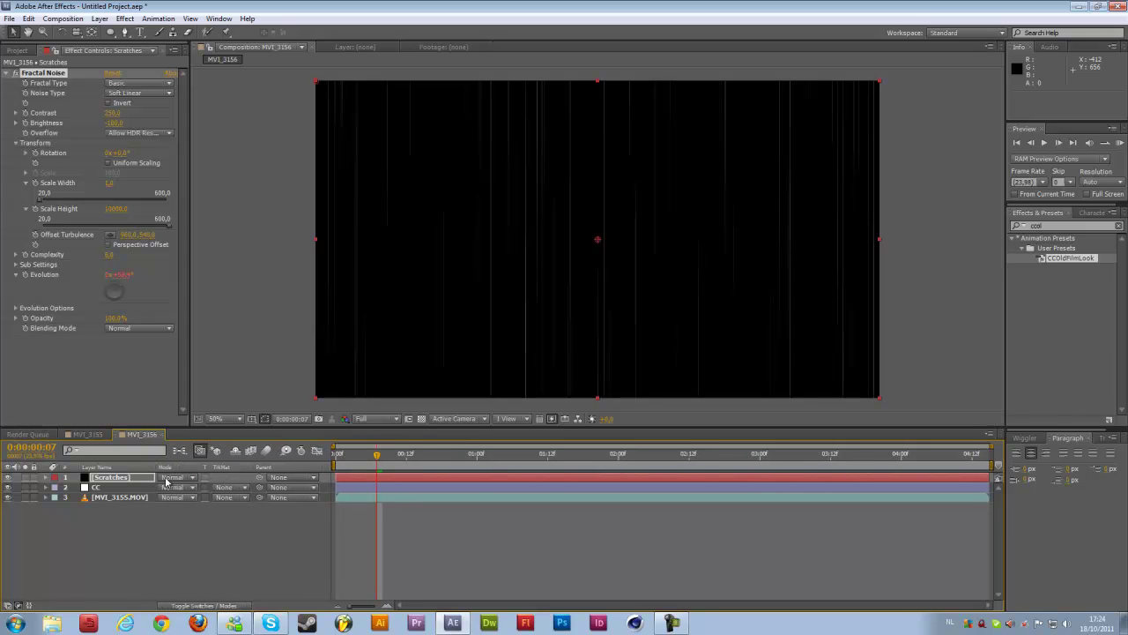
{"action": "left_click", "coordinate": [165, 480]}
{"action": "left_click", "coordinate": [214, 222]}
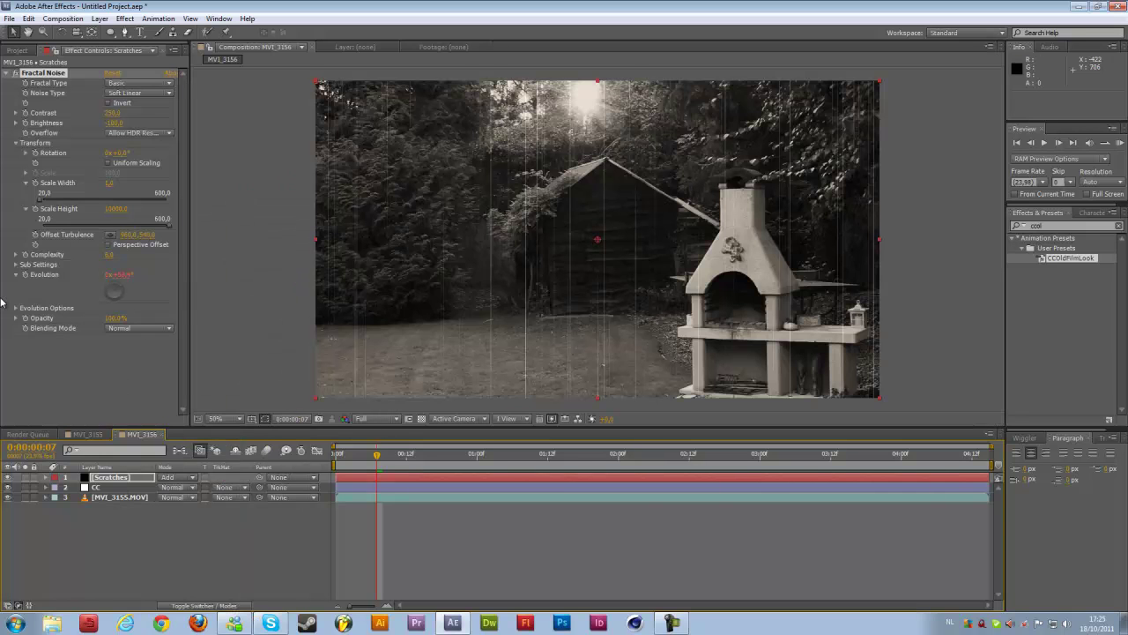
{"action": "left_click", "coordinate": [113, 318]}
{"action": "type", "text": "50"}
{"action": "key", "text": "Return"}
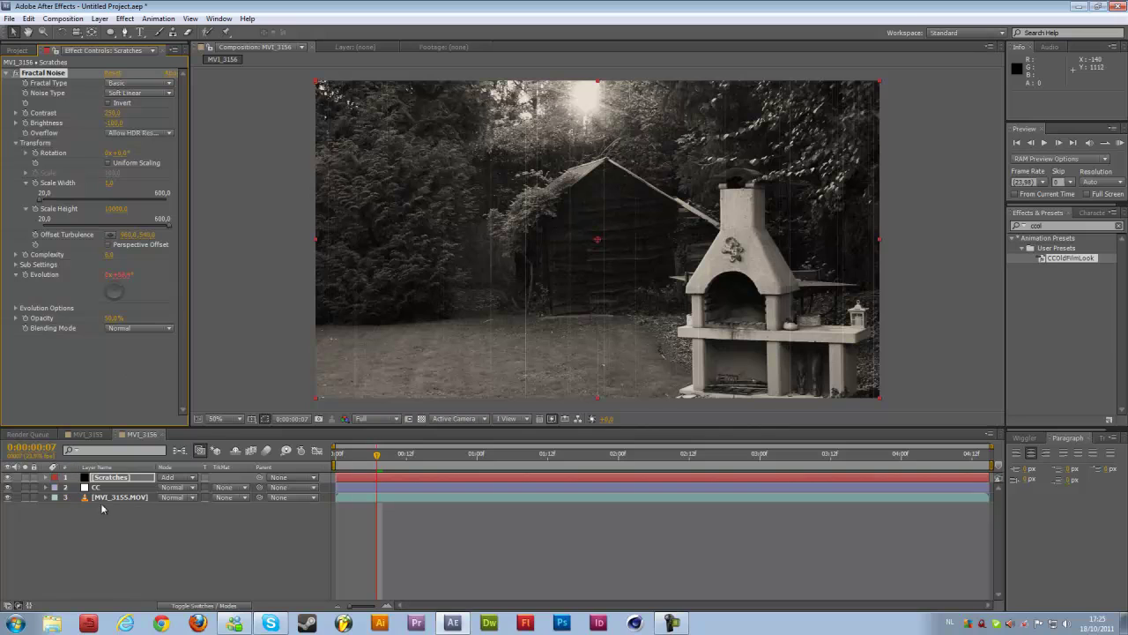
- Duplicate the Scratches layer and set the copy's noise Contrast 350 and Brightness -150
{"action": "left_click", "coordinate": [123, 477]}
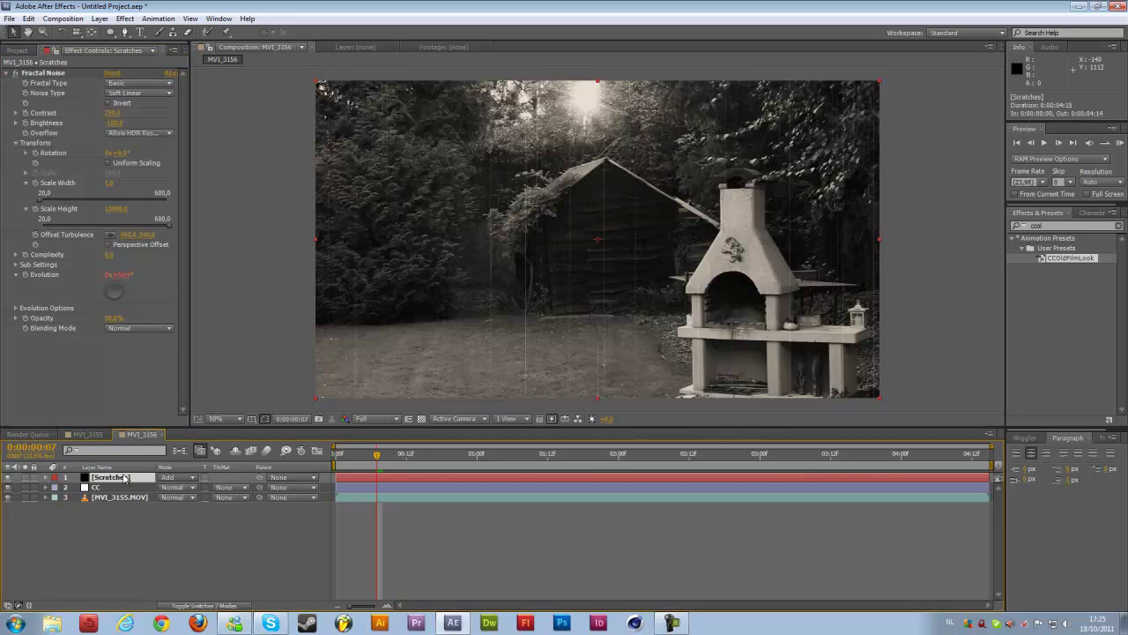
{"action": "key", "text": "ctrl+d"}
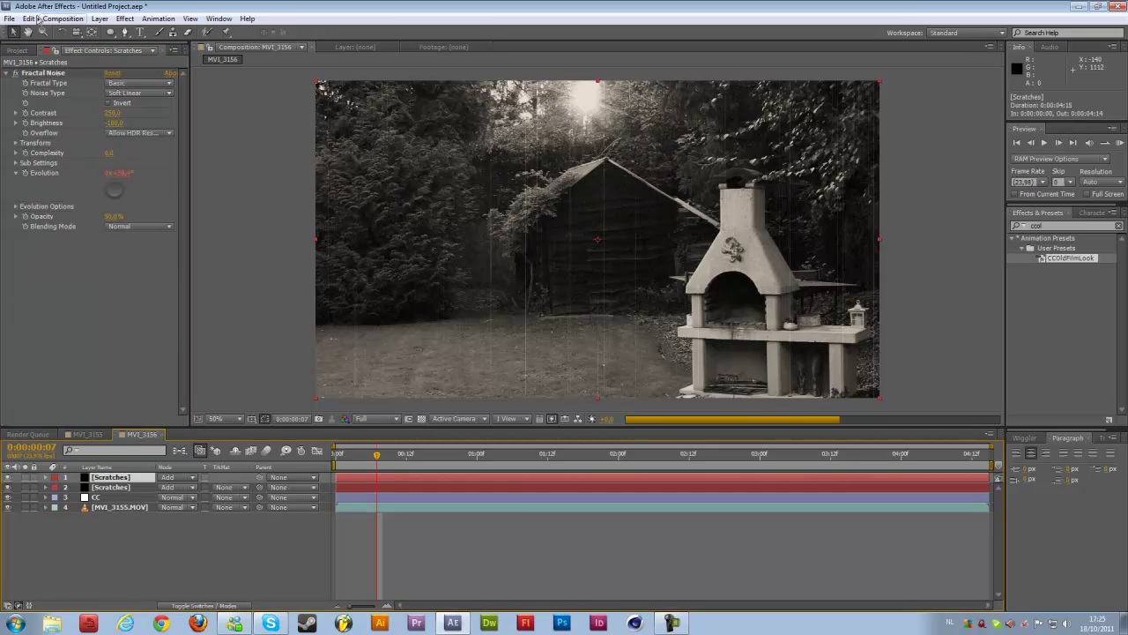
{"action": "left_click", "coordinate": [29, 19]}
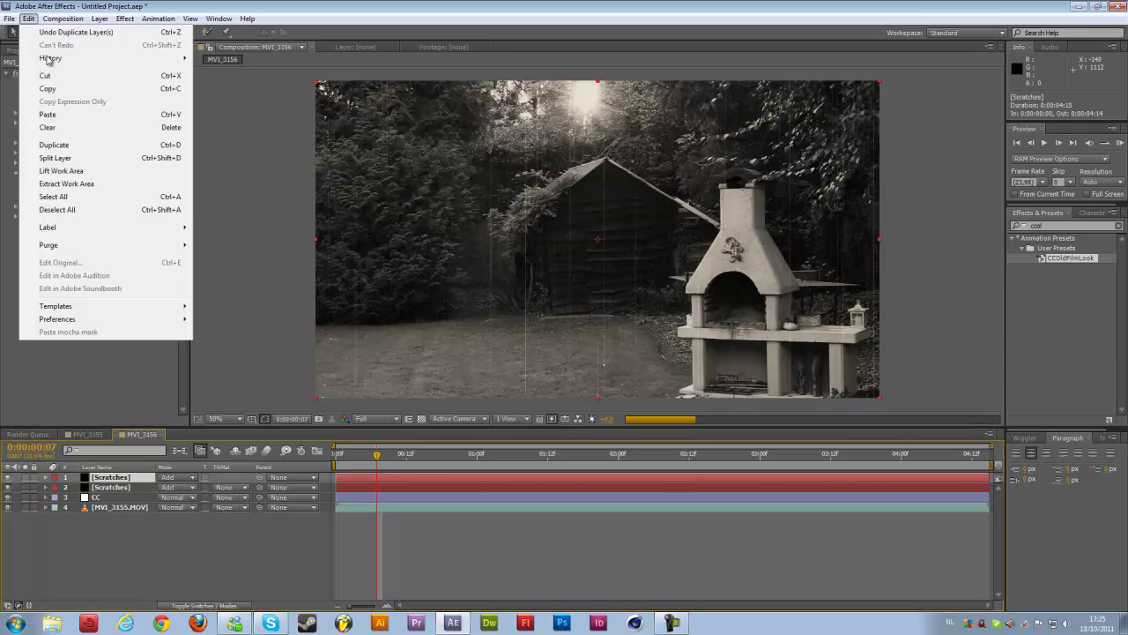
{"action": "left_click", "coordinate": [99, 479]}
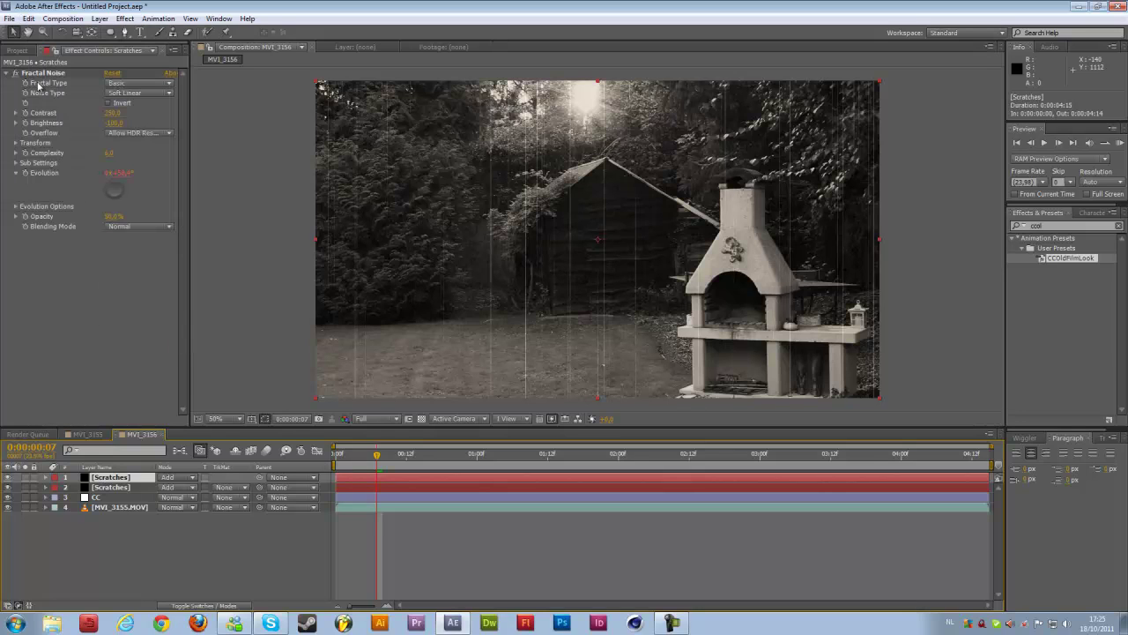
{"action": "left_click", "coordinate": [110, 114]}
{"action": "type", "text": "350"}
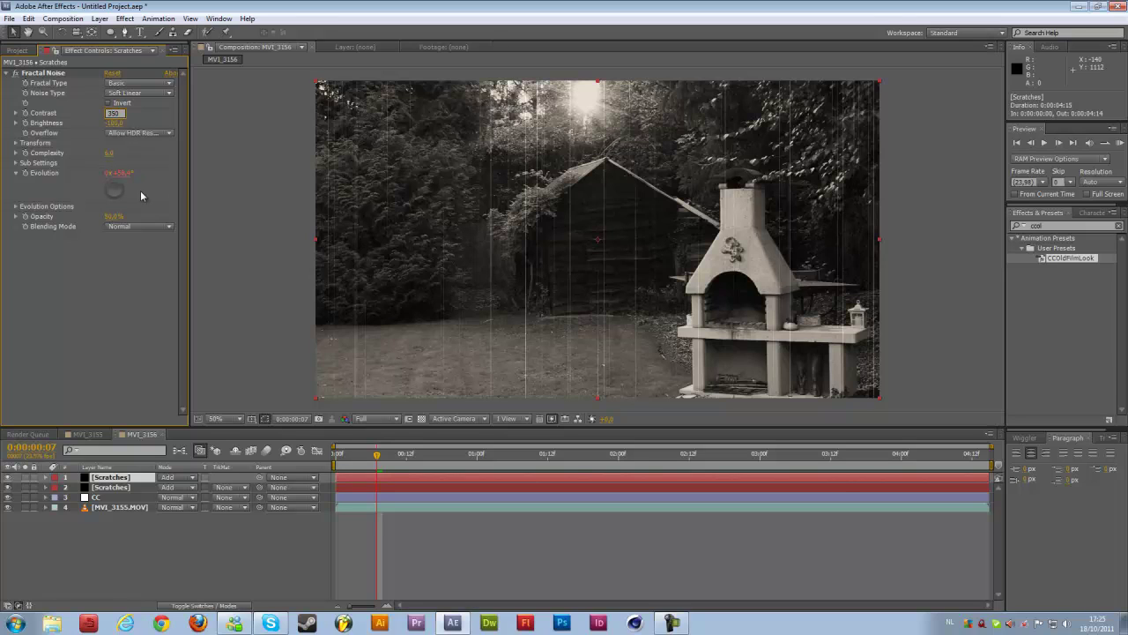
{"action": "key", "text": "Tab"}
{"action": "type", "text": "-150"}
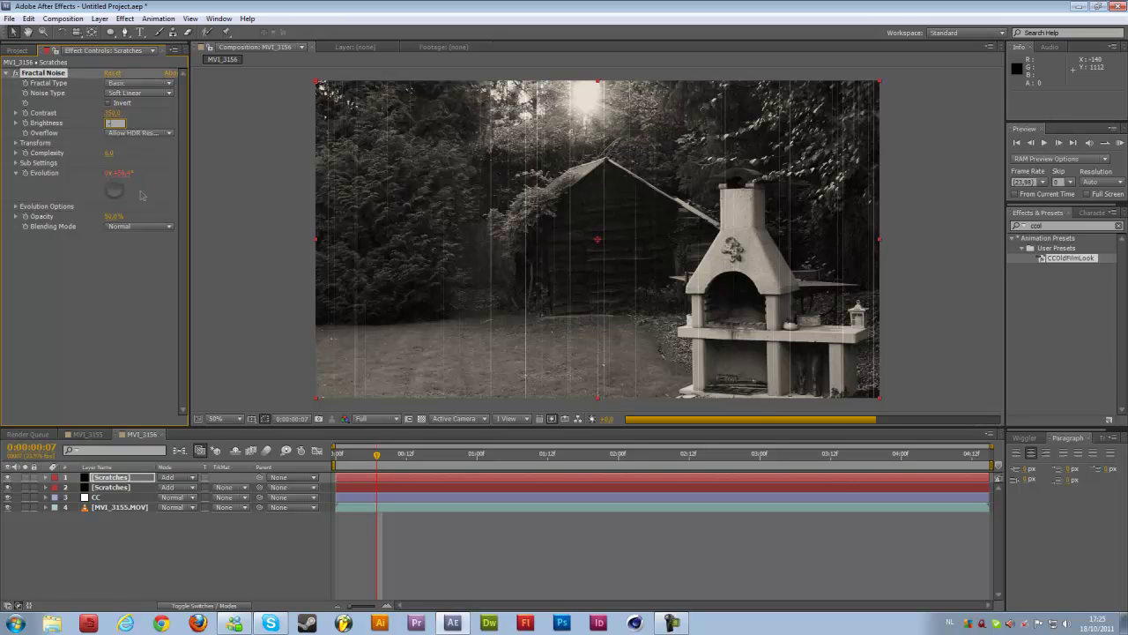
{"action": "key", "text": "Return"}
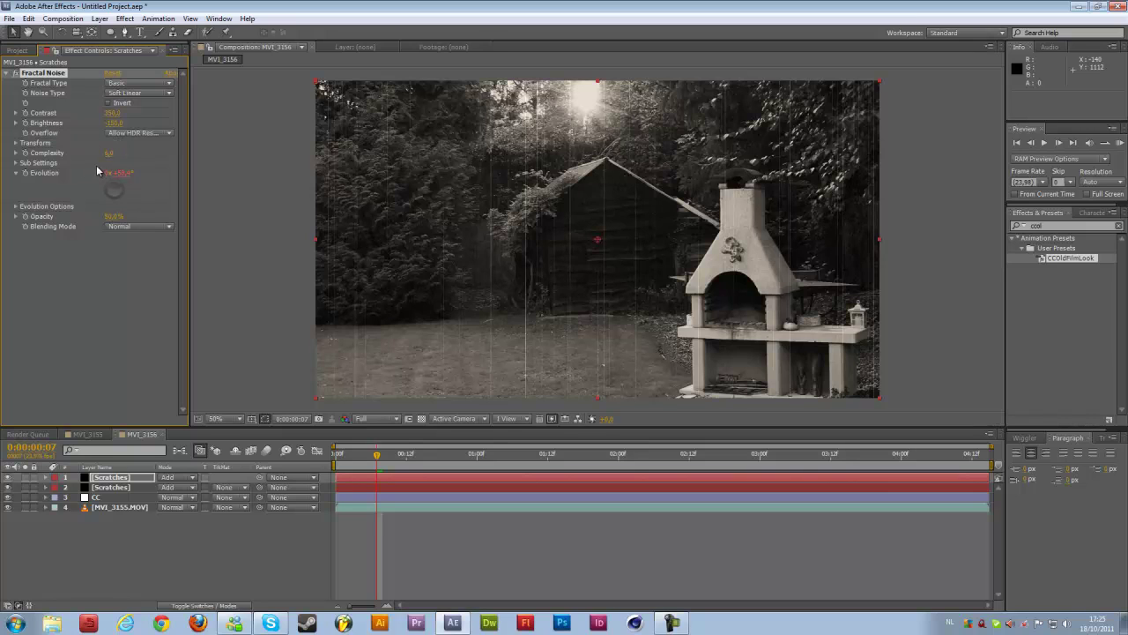
- Set the copy's noise Scale Width and Height to 100 with Uniform Scaling on
{"action": "left_click", "coordinate": [15, 144]}
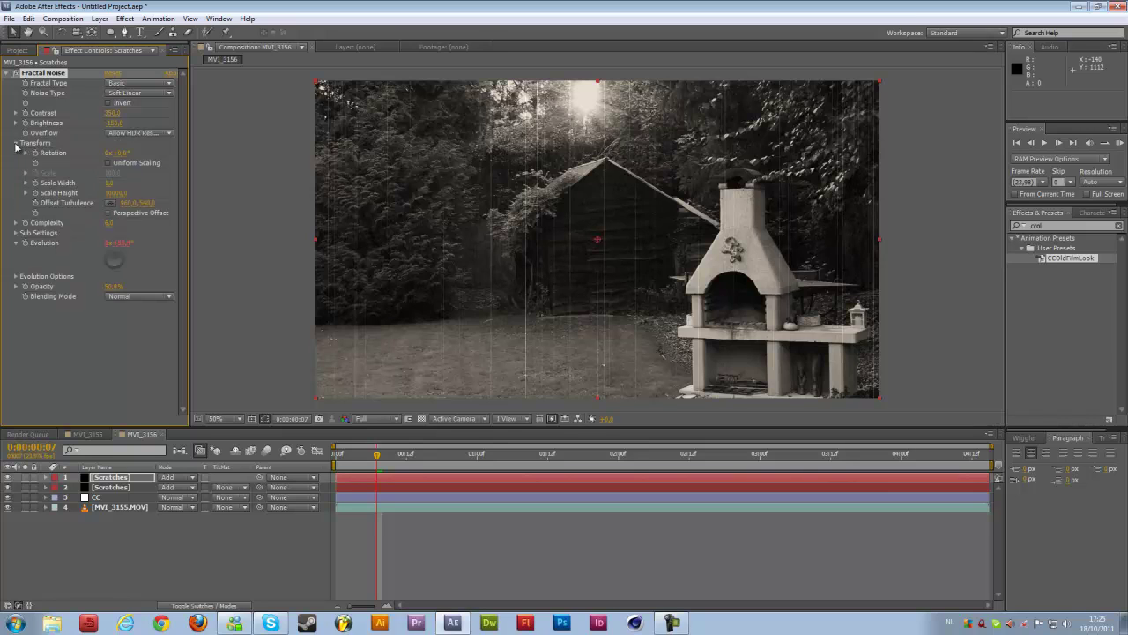
{"action": "left_click", "coordinate": [108, 164]}
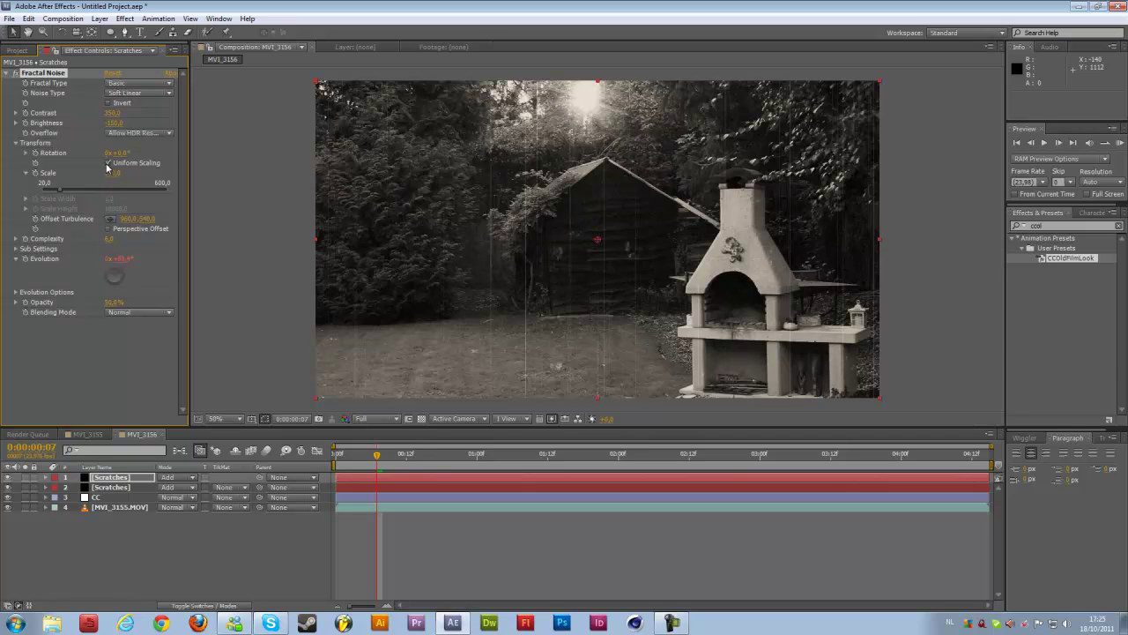
{"action": "left_click", "coordinate": [109, 163]}
{"action": "left_click", "coordinate": [114, 182]}
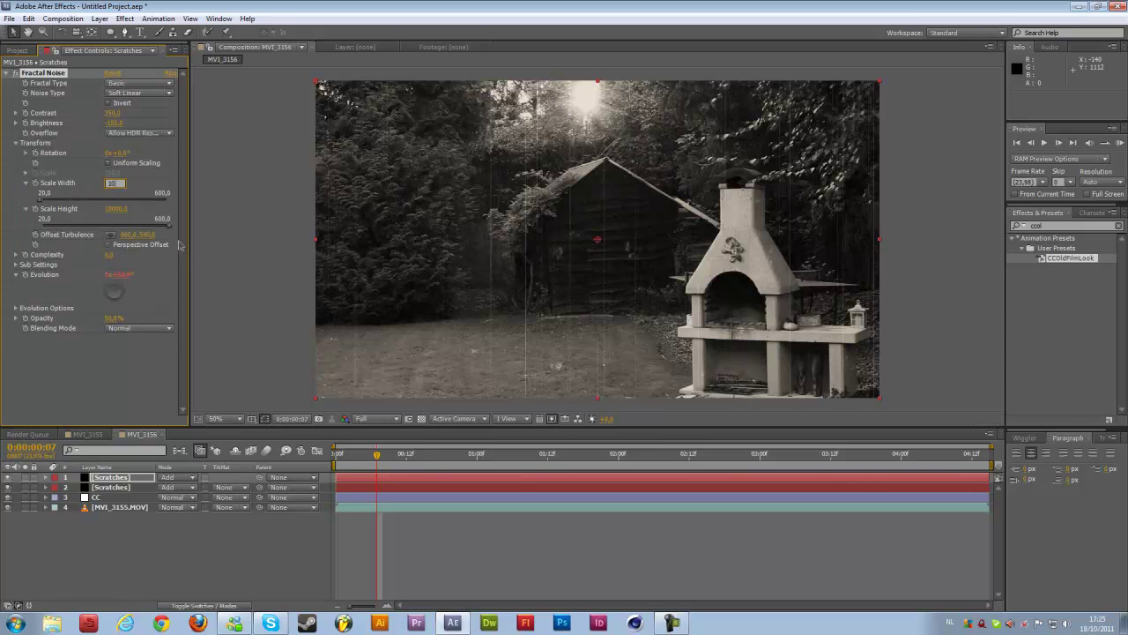
{"action": "key", "text": "Return"}
{"action": "left_click", "coordinate": [115, 209]}
{"action": "type", "text": "100"}
{"action": "key", "text": "Return"}
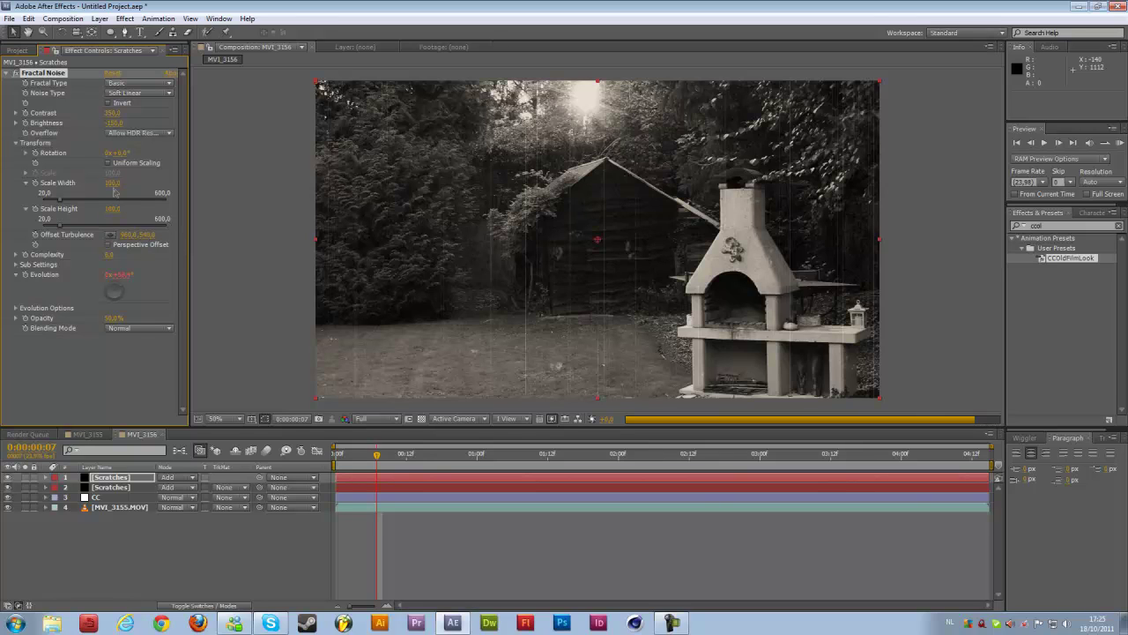
{"action": "left_click", "coordinate": [109, 163]}
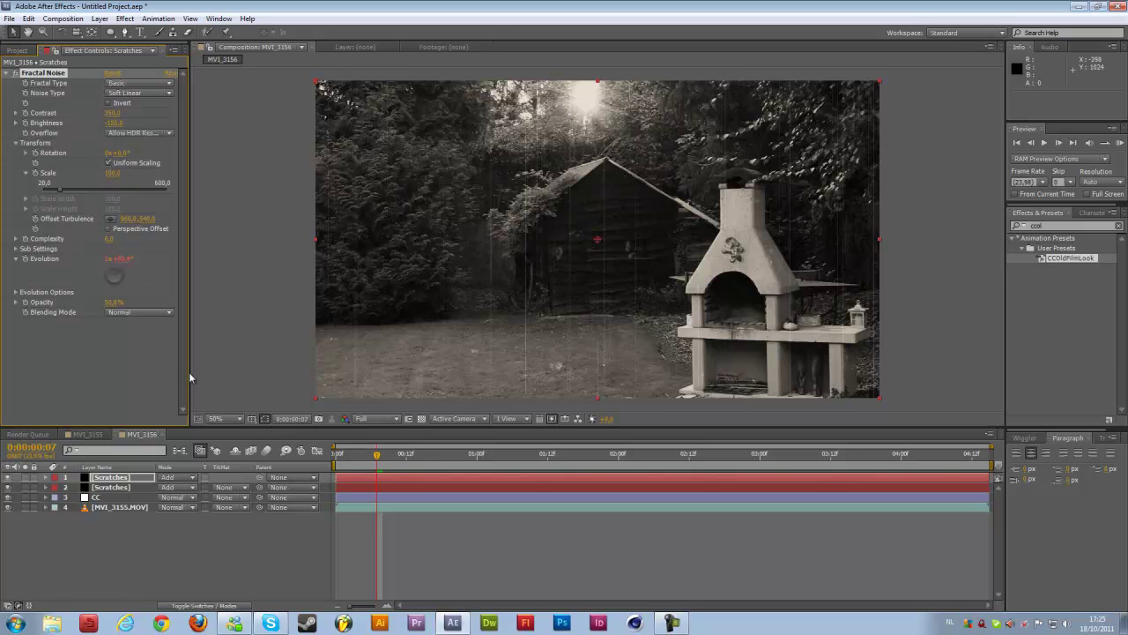
{"action": "left_click_drag", "start_coordinate": [377, 454], "coordinate": [407, 457]}
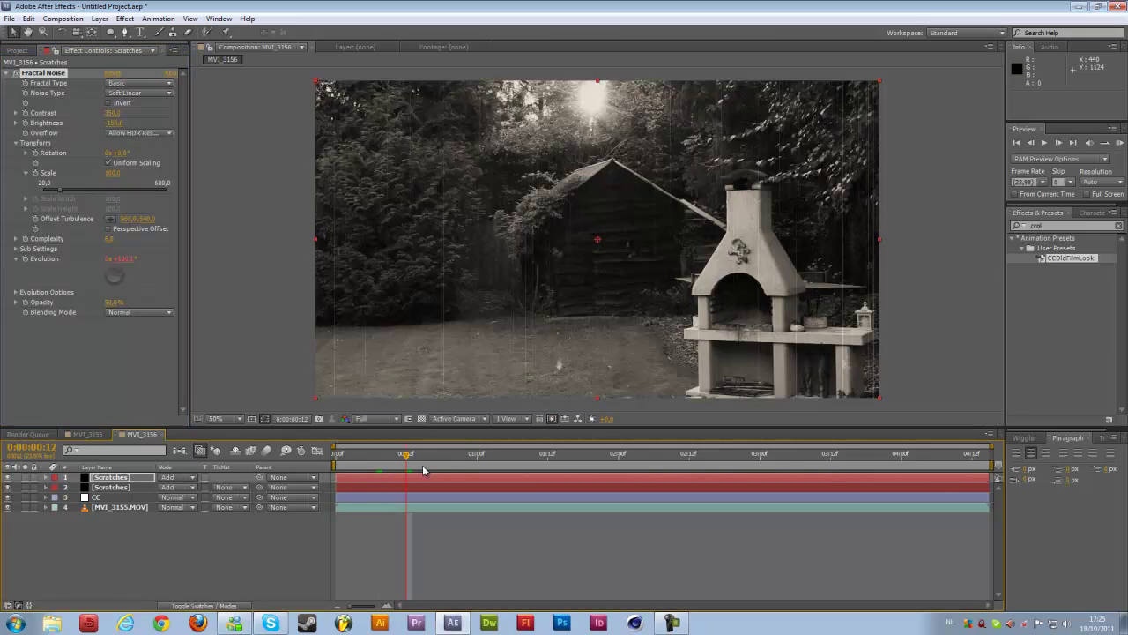
- Return to frame 3 and add a new solid layer named 'Vignette'
{"action": "left_click", "coordinate": [353, 454]}
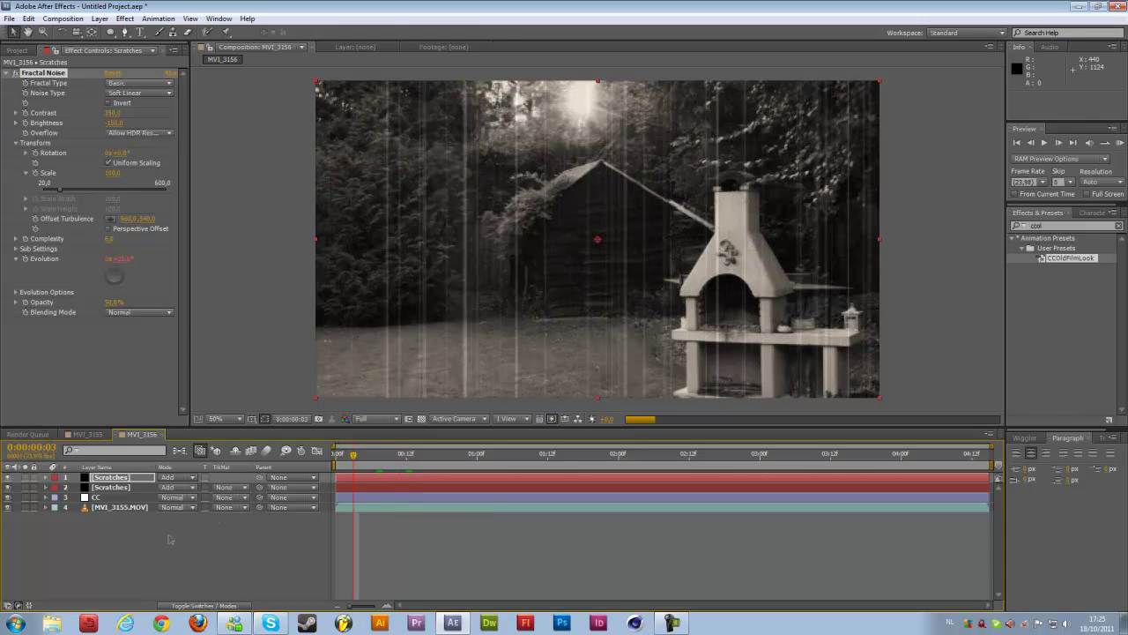
{"action": "right_click", "coordinate": [114, 545]}
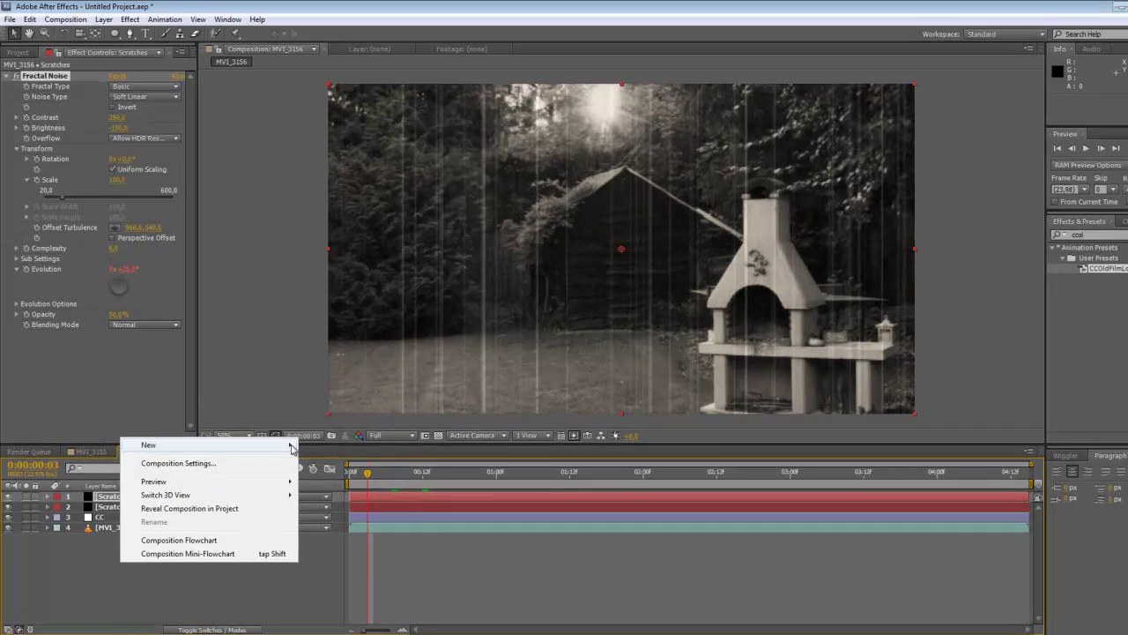
{"action": "mouse_move", "coordinate": [290, 446]}
{"action": "left_click", "coordinate": [328, 474]}
{"action": "key", "text": "BackSpace"}
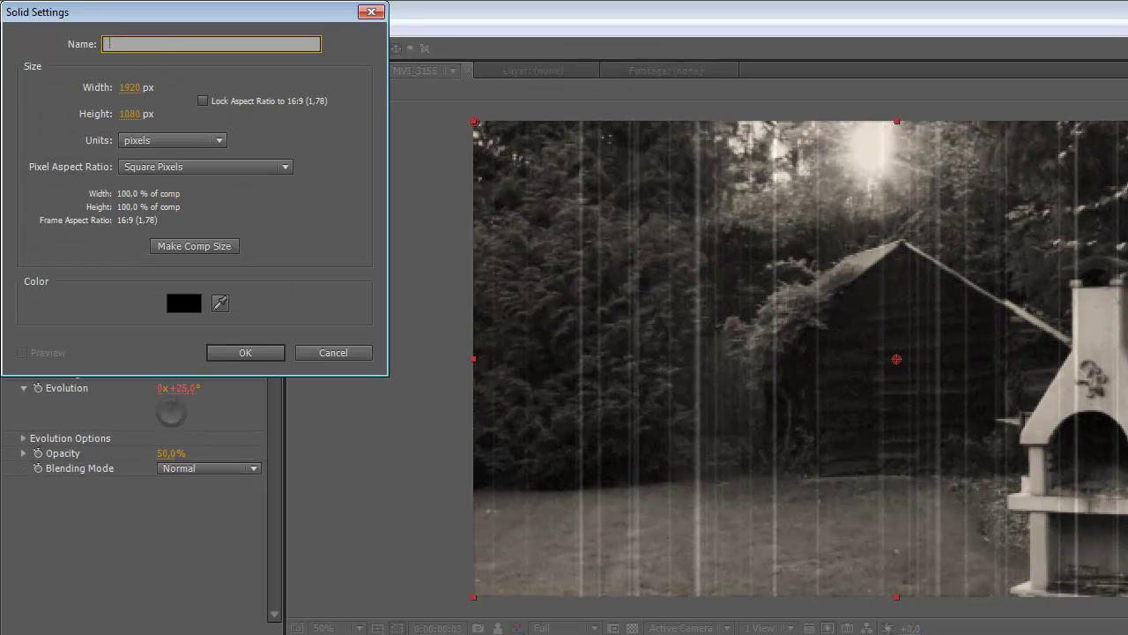
{"action": "type", "text": "Vignette"}
{"action": "key", "text": "Return"}
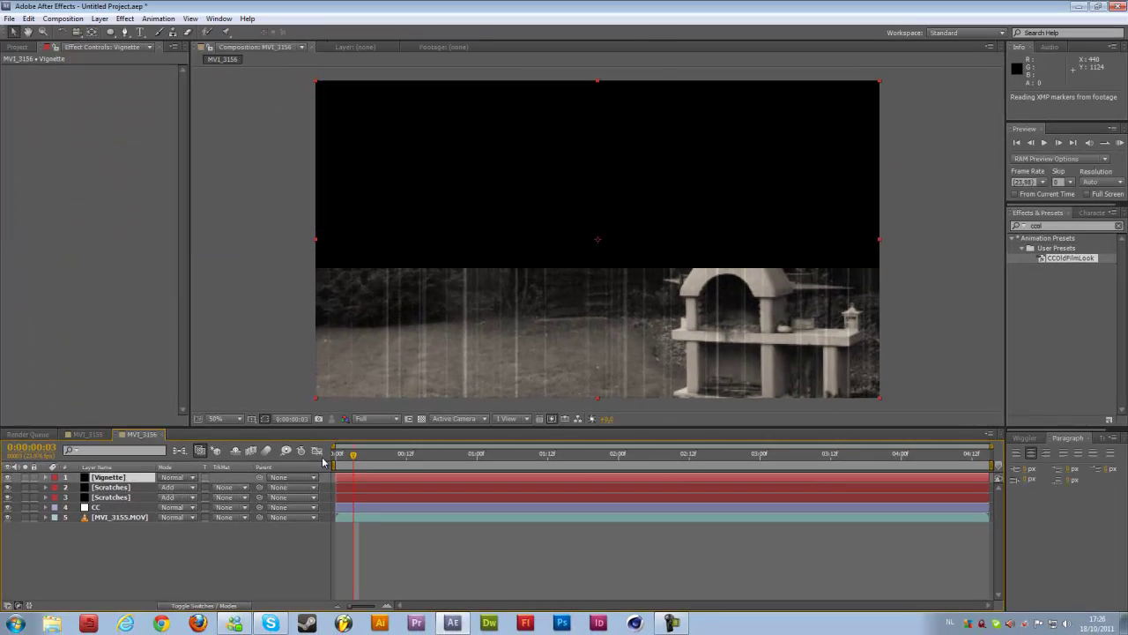
- Give the Vignette solid an ellipse mask set to Subtract with 250-pixel feather
{"action": "left_click_drag", "start_coordinate": [110, 33], "coordinate": [154, 59]}
{"action": "double_click", "coordinate": [111, 32]}
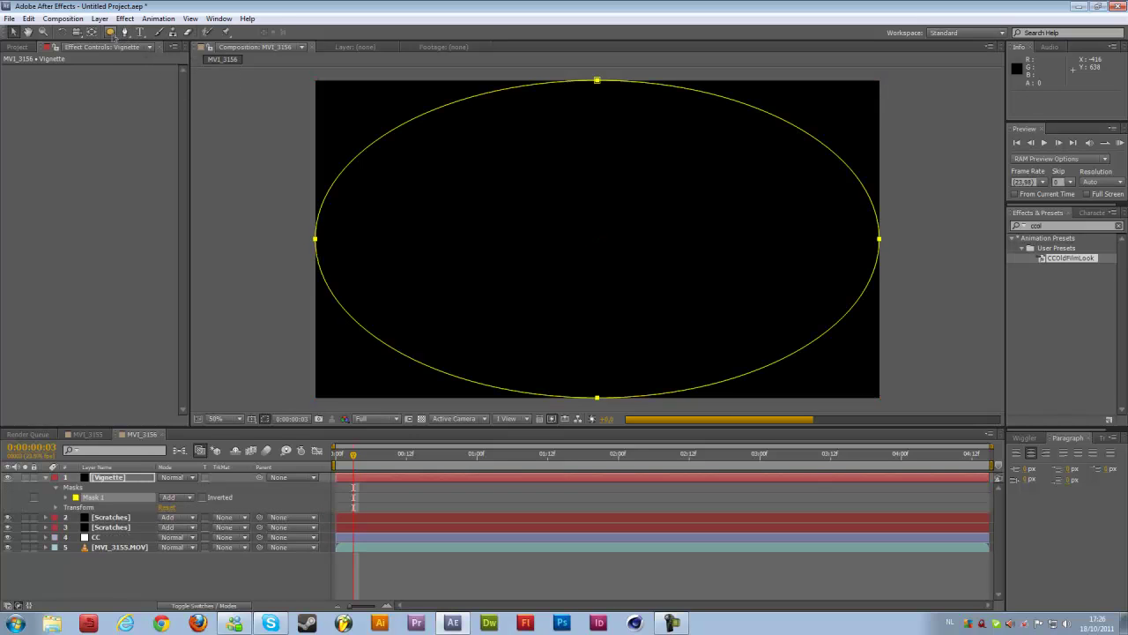
{"action": "left_click", "coordinate": [178, 497]}
{"action": "left_click", "coordinate": [180, 535]}
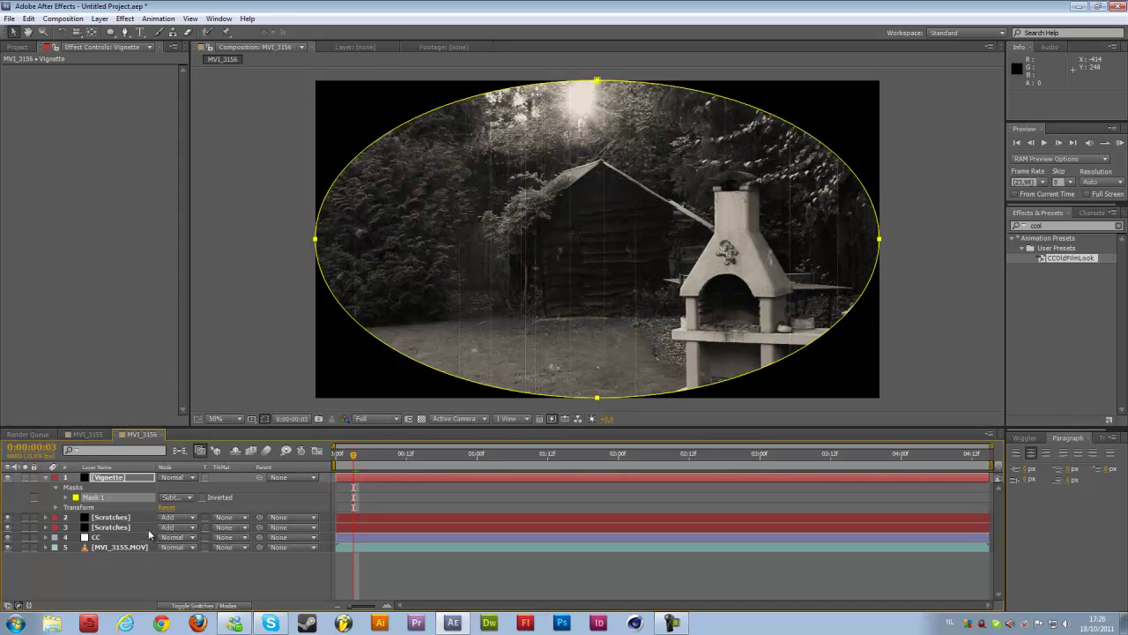
{"action": "key", "text": "f"}
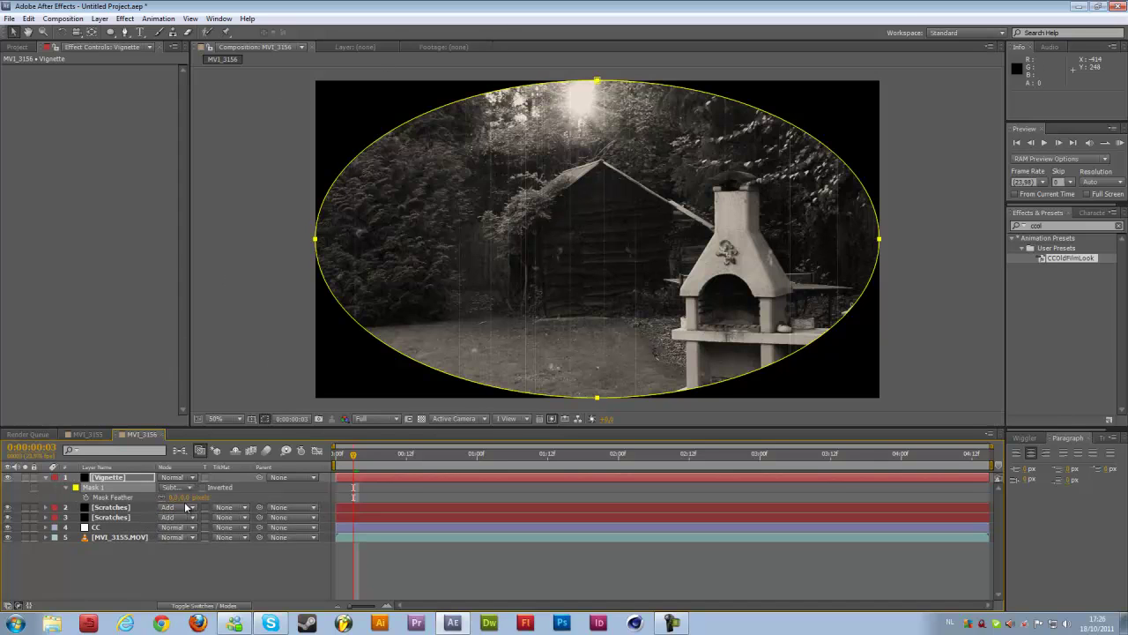
{"action": "left_click", "coordinate": [185, 497]}
{"action": "type", "text": "250"}
{"action": "key", "text": "Return"}
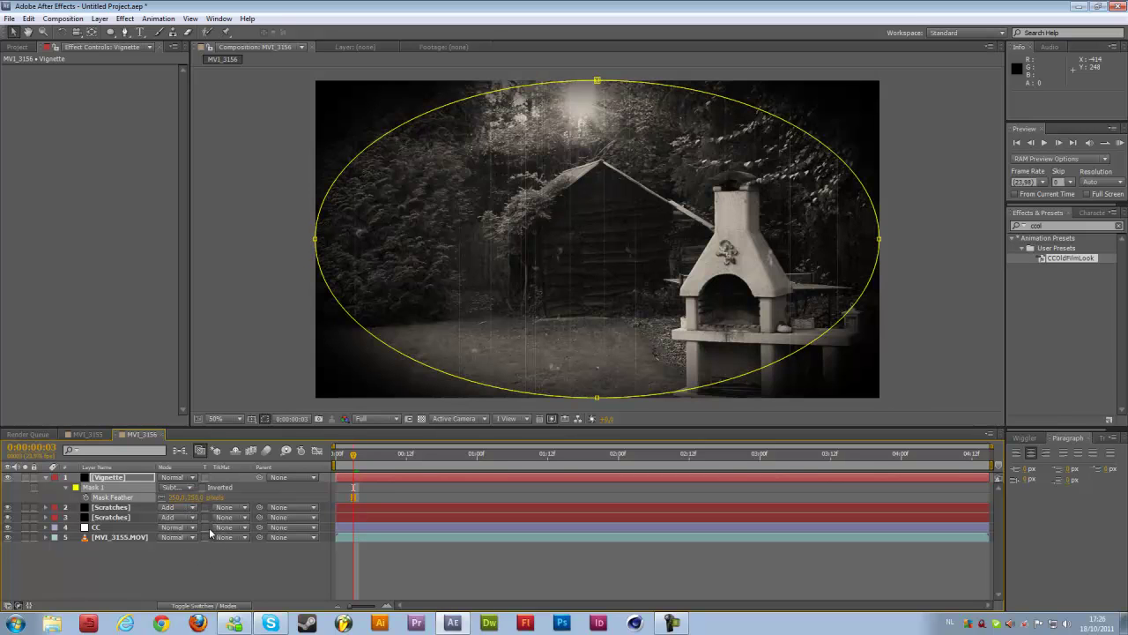
- Set the Vignette layer's opacity to 75%
{"action": "key", "text": "t"}
{"action": "left_click", "coordinate": [168, 487]}
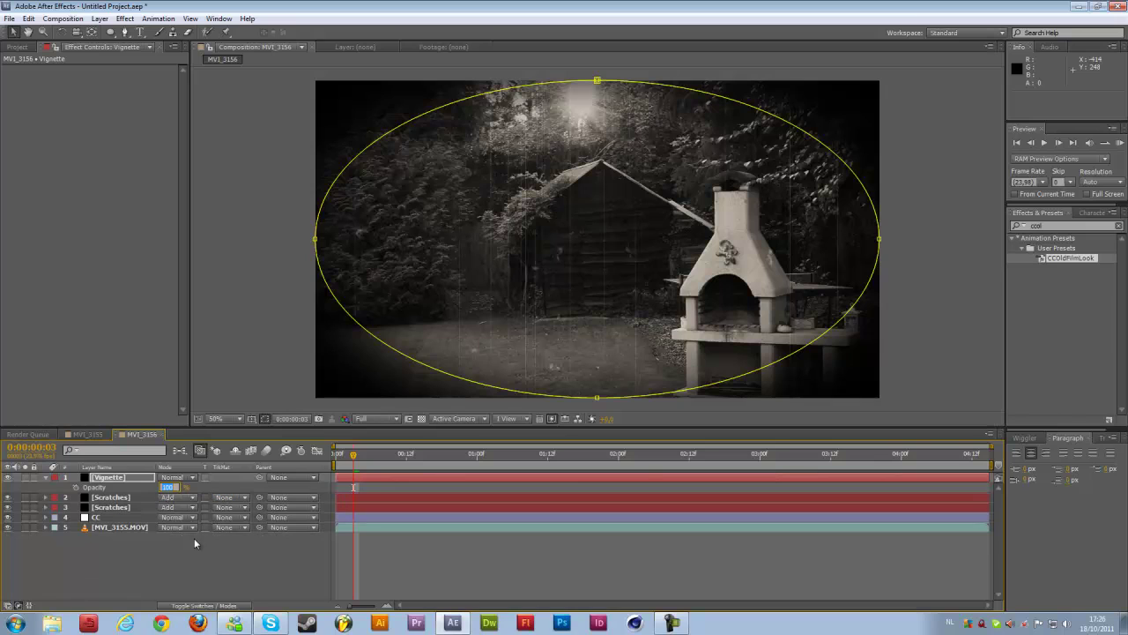
{"action": "type", "text": "75"}
{"action": "key", "text": "Return"}
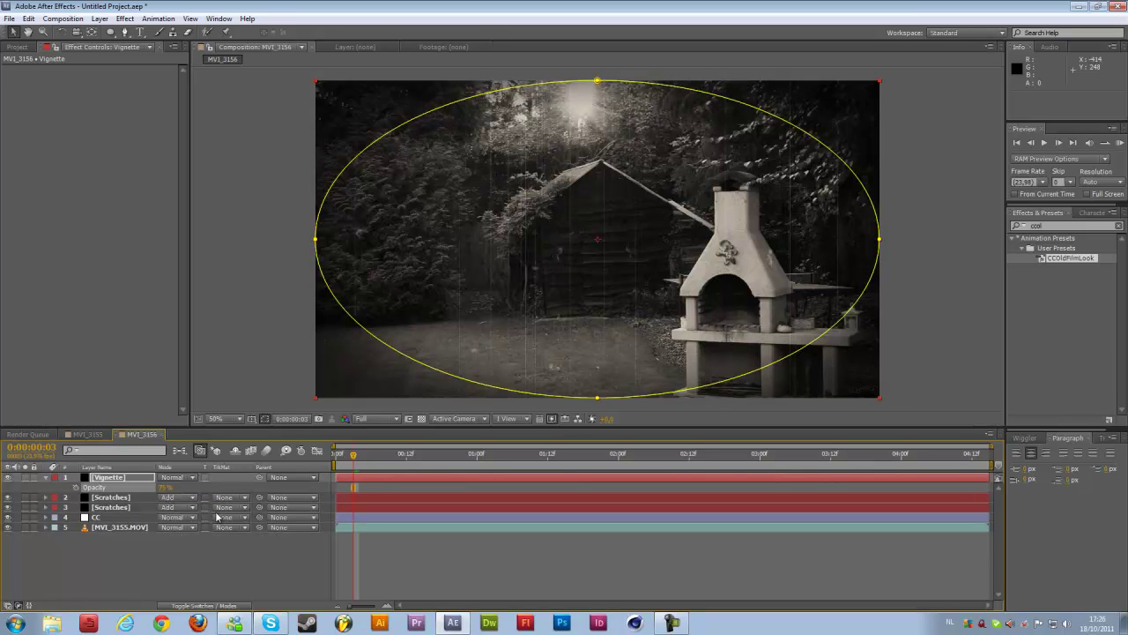
- Preview the vignette at later frames, then select the MVI_3155.MOV layer
{"action": "left_click", "coordinate": [204, 576]}
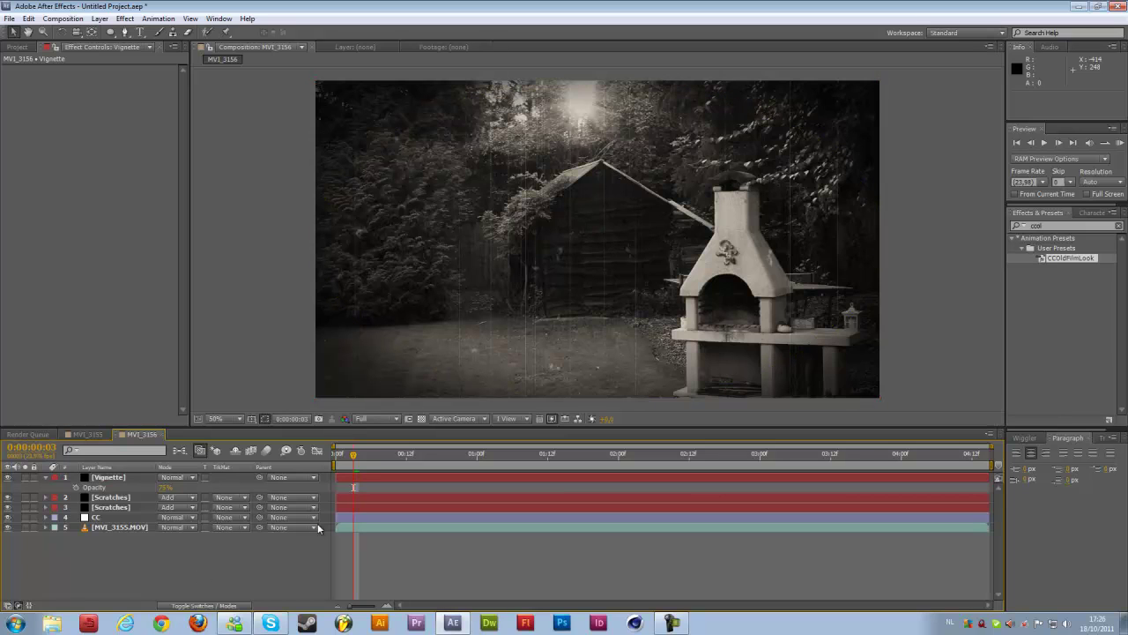
{"action": "left_click", "coordinate": [442, 456]}
{"action": "left_click", "coordinate": [507, 457]}
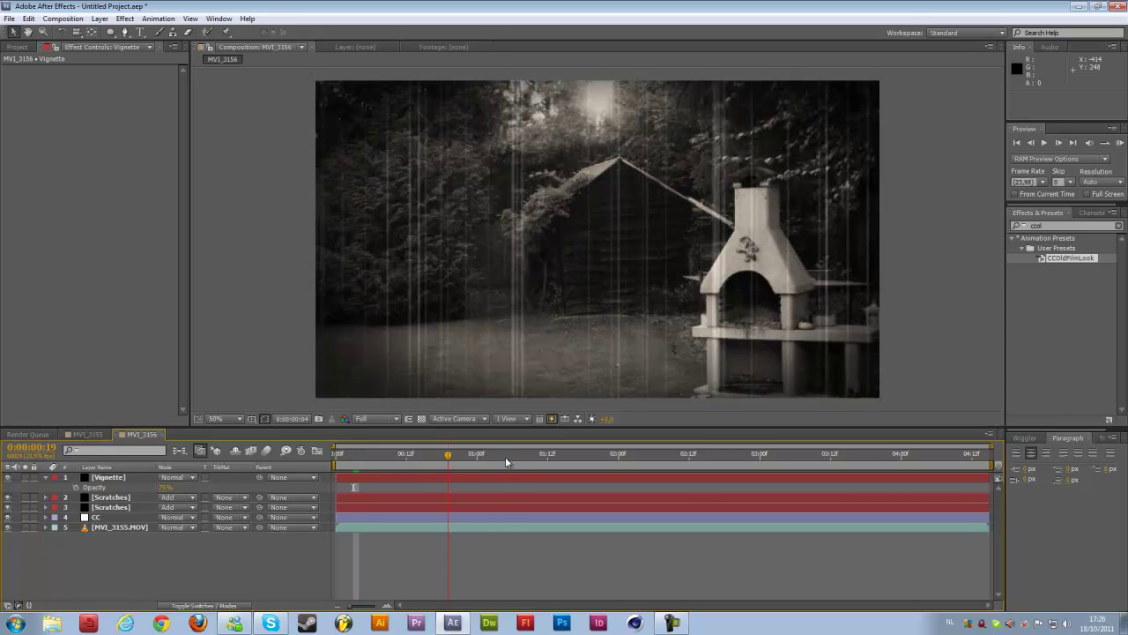
{"action": "left_click", "coordinate": [124, 528]}
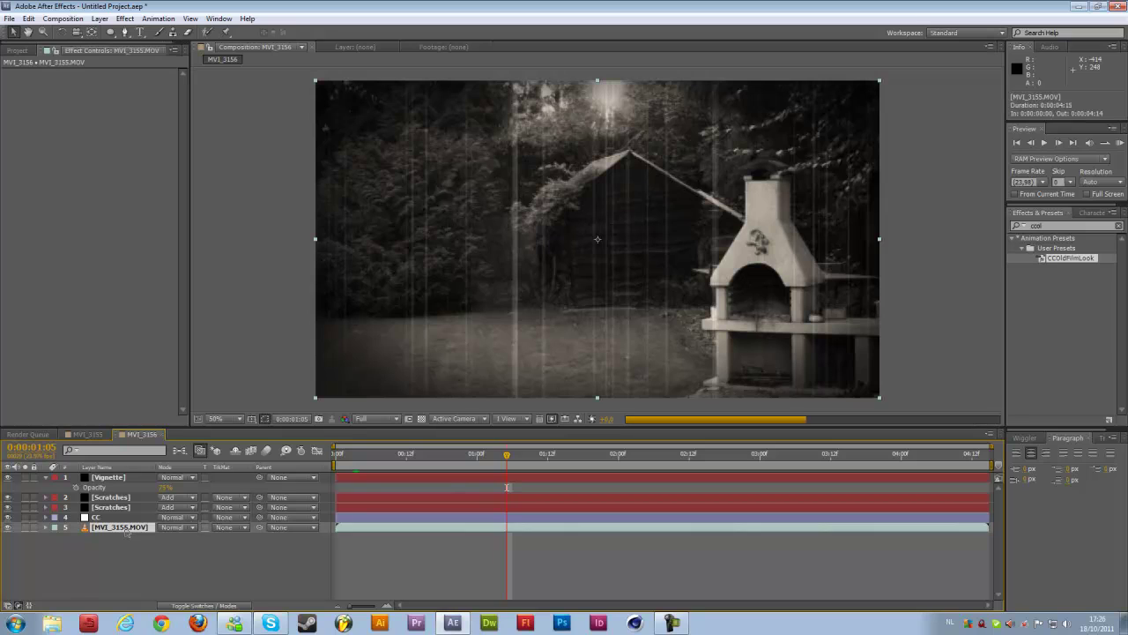
- Duplicate MVI_3155.MOV and give the copy a Subtract ellipse mask feathered 250 pixels
{"action": "key", "text": "ctrl+d"}
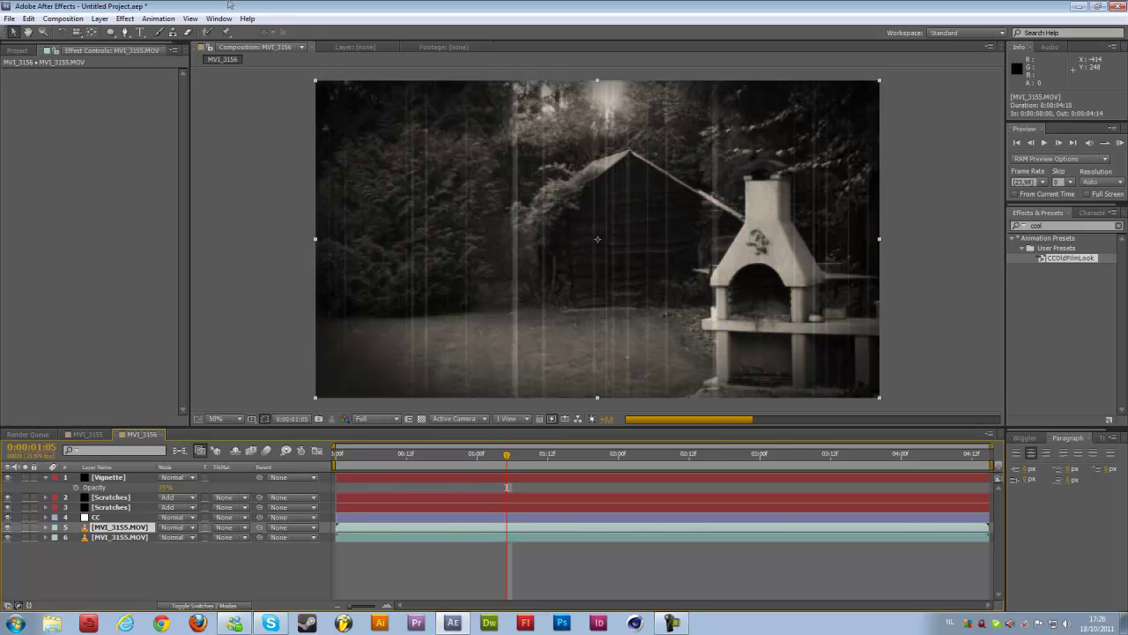
{"action": "double_click", "coordinate": [111, 33]}
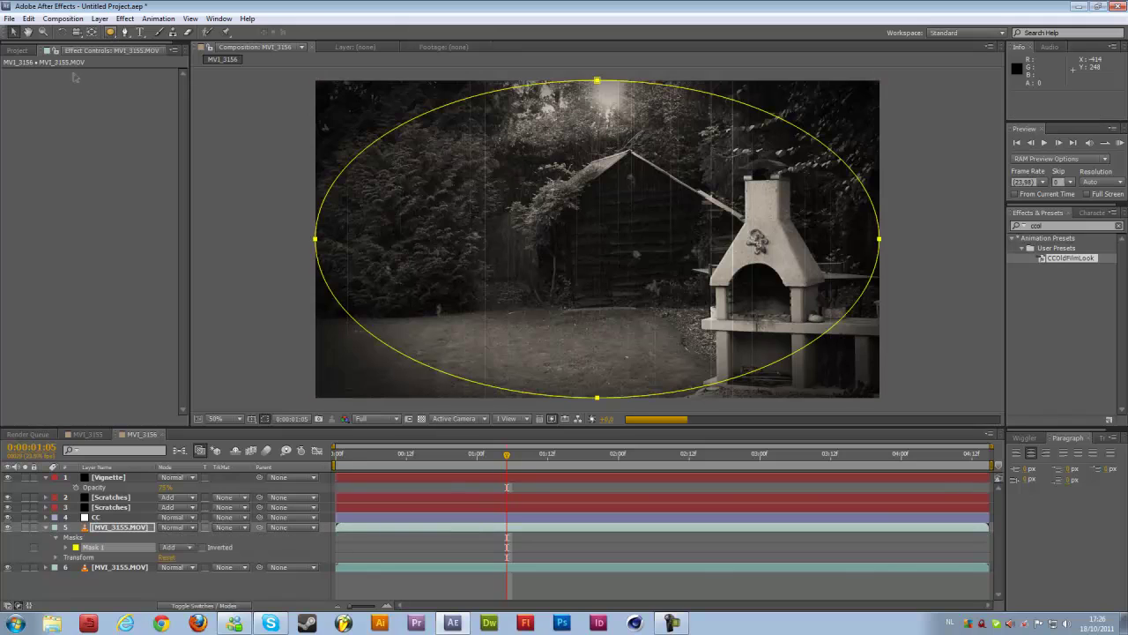
{"action": "left_click", "coordinate": [176, 546]}
{"action": "left_click", "coordinate": [195, 483]}
{"action": "key", "text": "f"}
{"action": "left_click", "coordinate": [179, 558]}
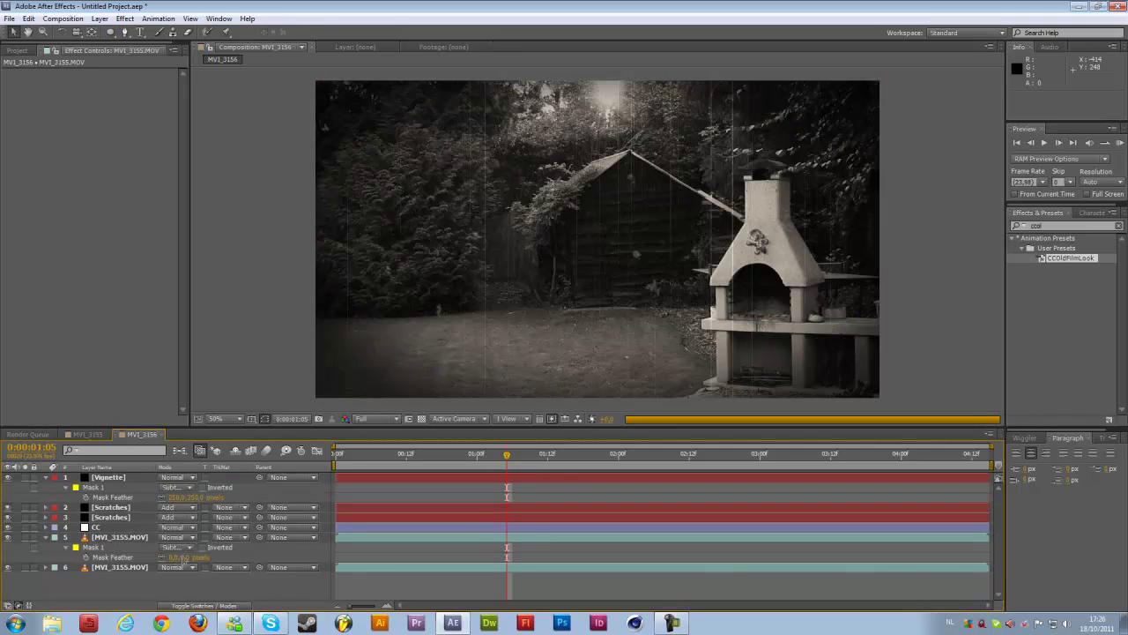
{"action": "type", "text": "250"}
{"action": "key", "text": "Return"}
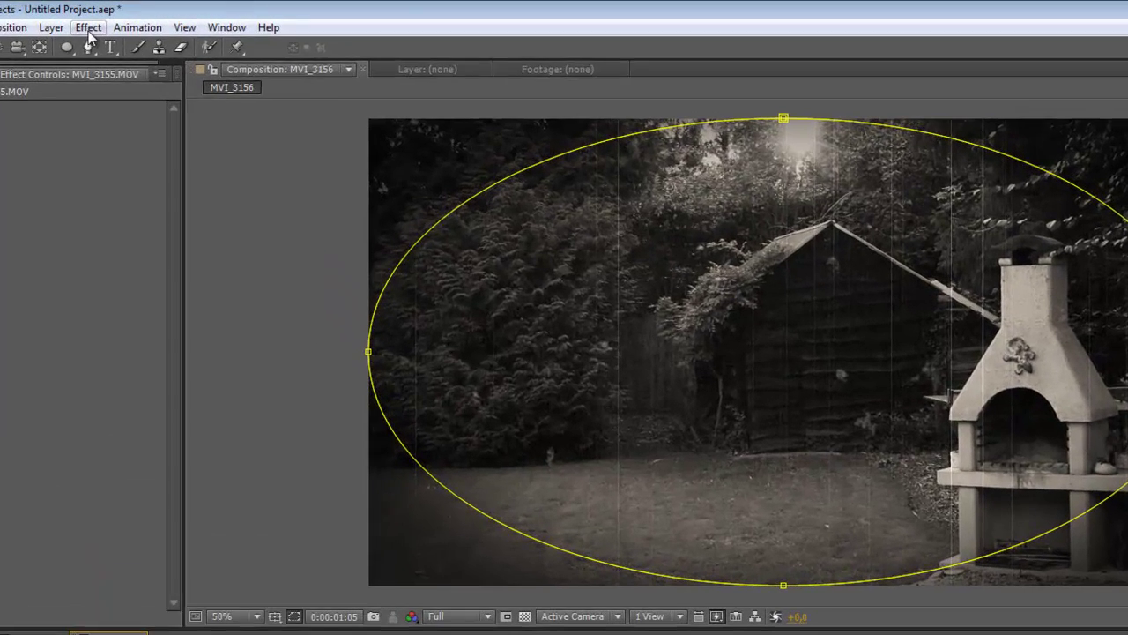
- Apply Fast Blur with Blurriness 5.0 to the footage copy, then deselect it
{"action": "left_click", "coordinate": [125, 20]}
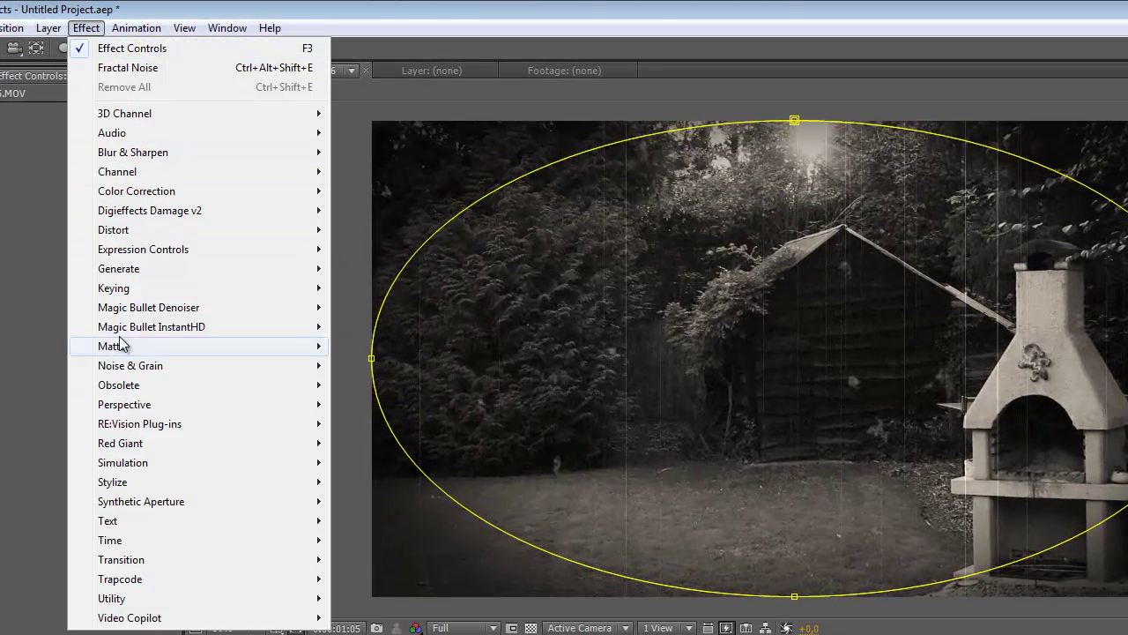
{"action": "mouse_move", "coordinate": [138, 156]}
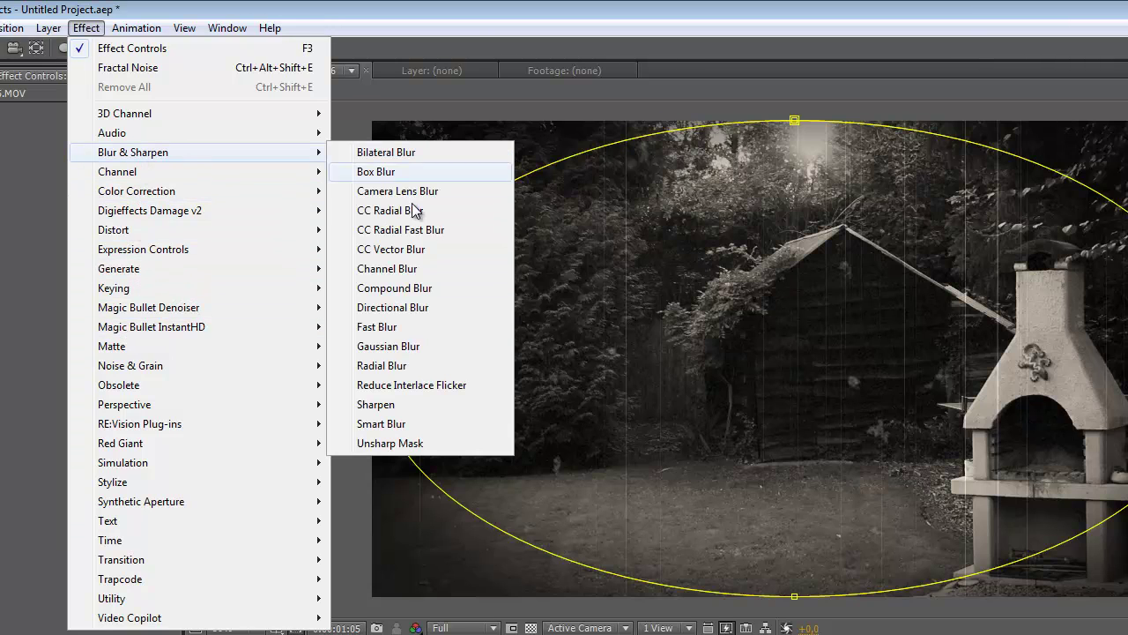
{"action": "left_click", "coordinate": [377, 326]}
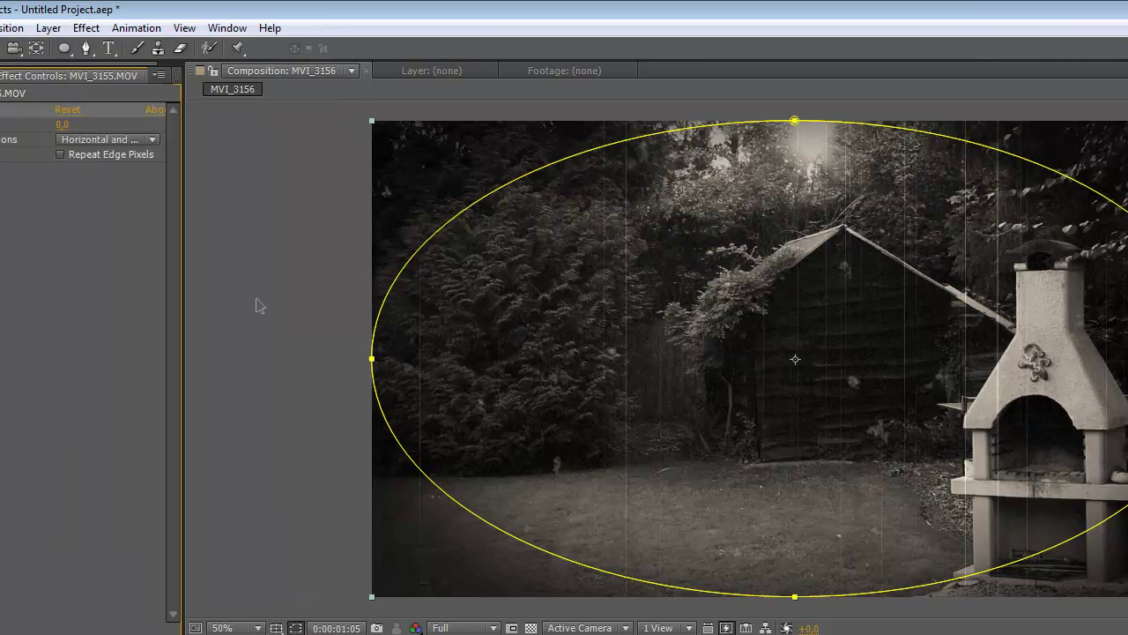
{"action": "left_click", "coordinate": [61, 124]}
{"action": "type", "text": "5"}
{"action": "key", "text": "Return"}
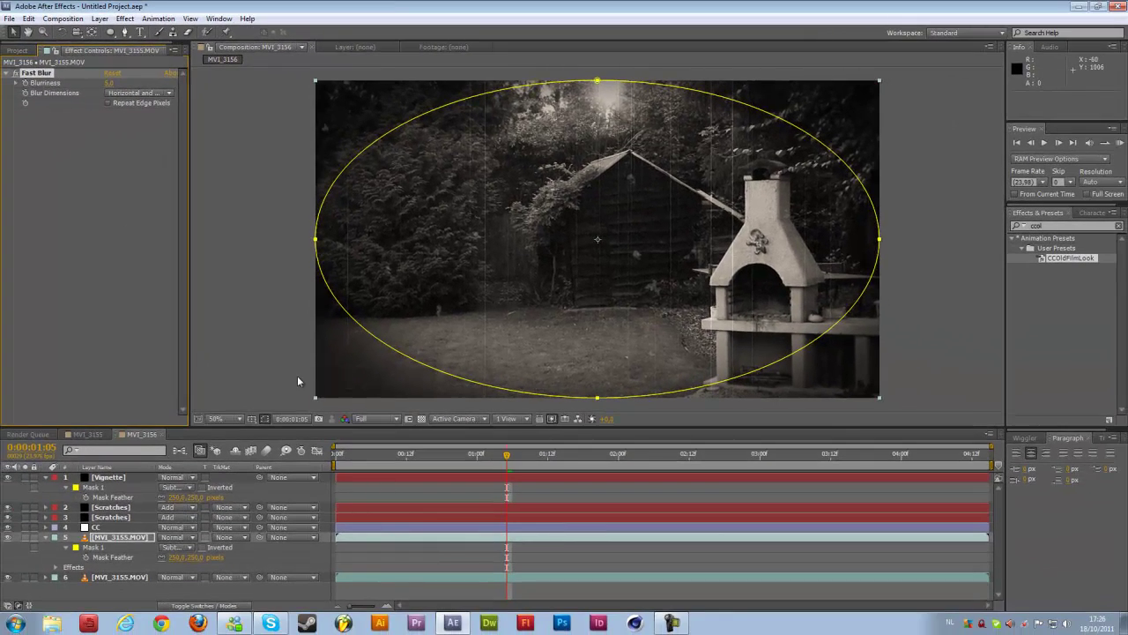
{"action": "left_click", "coordinate": [292, 374]}
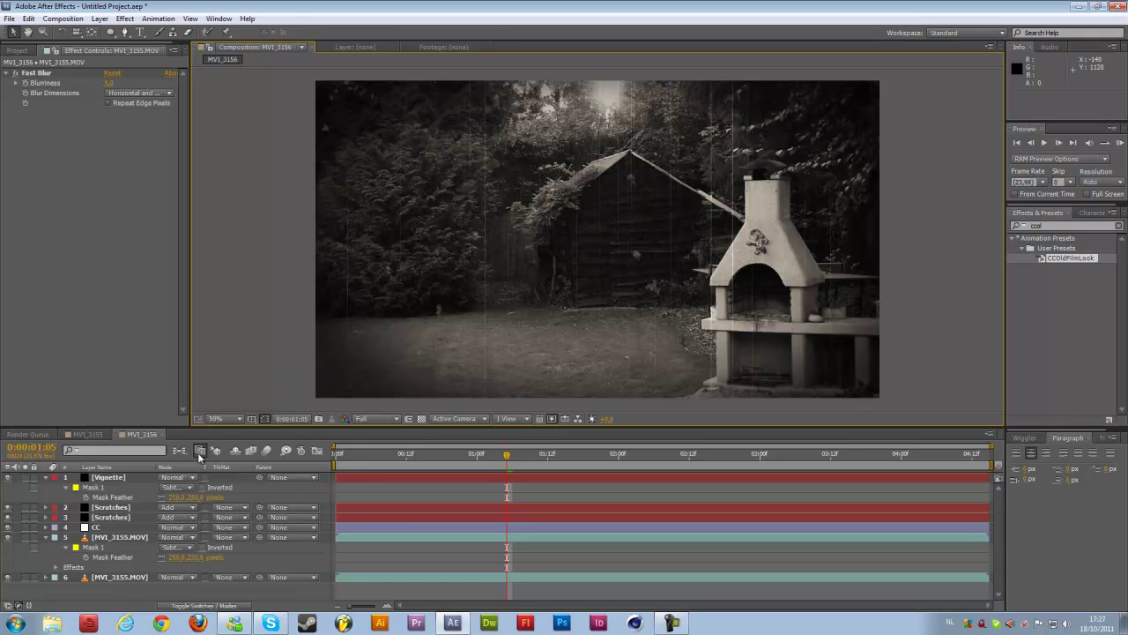
- Collapse the layer properties and hide the Vignette and both Scratches layers
{"action": "left_click", "coordinate": [45, 478]}
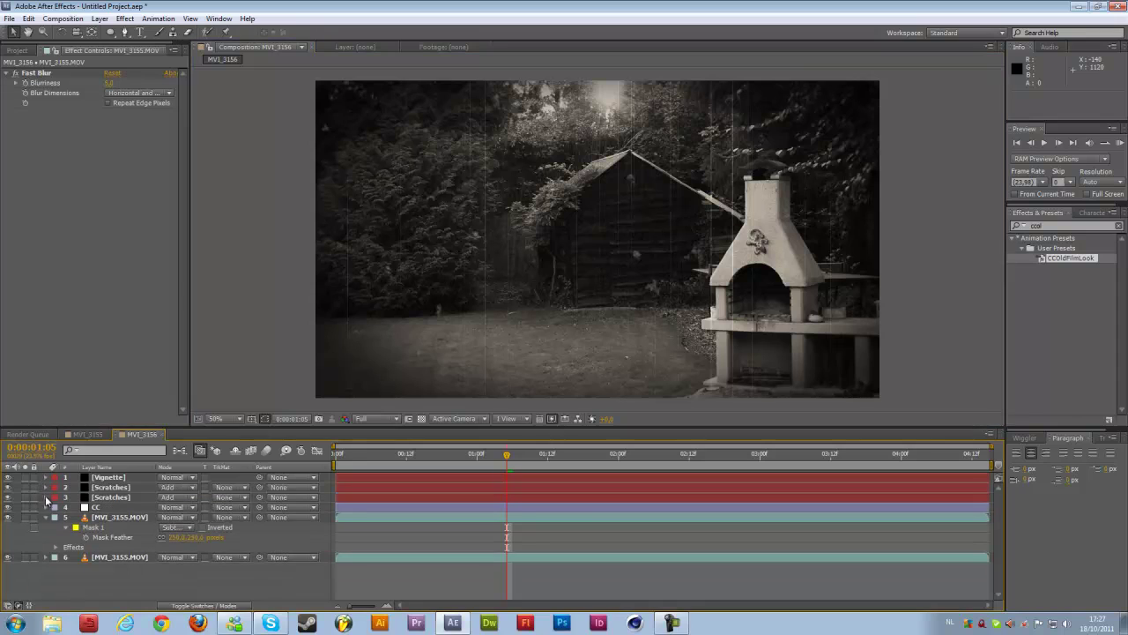
{"action": "left_click", "coordinate": [46, 519]}
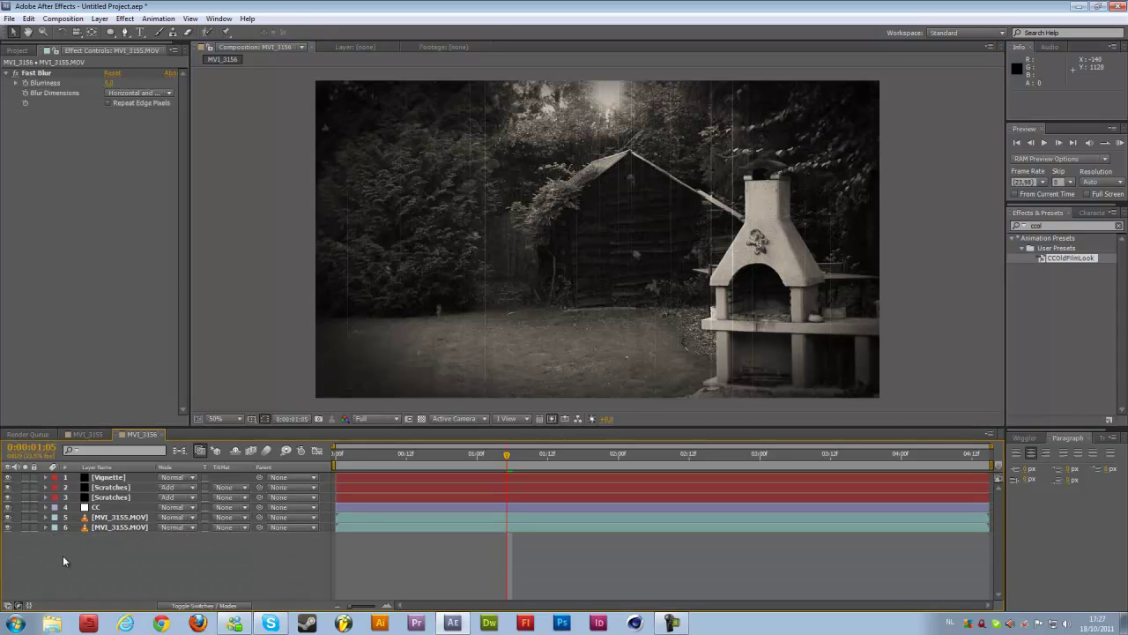
{"action": "left_click", "coordinate": [96, 507]}
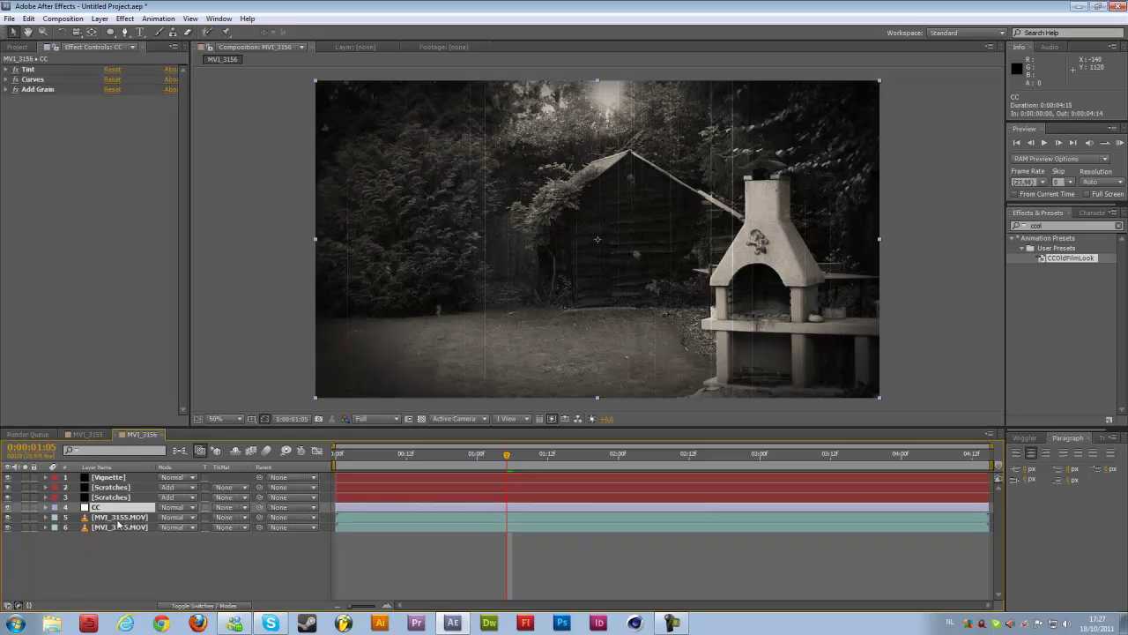
{"action": "left_click_drag", "start_coordinate": [7, 477], "coordinate": [8, 527]}
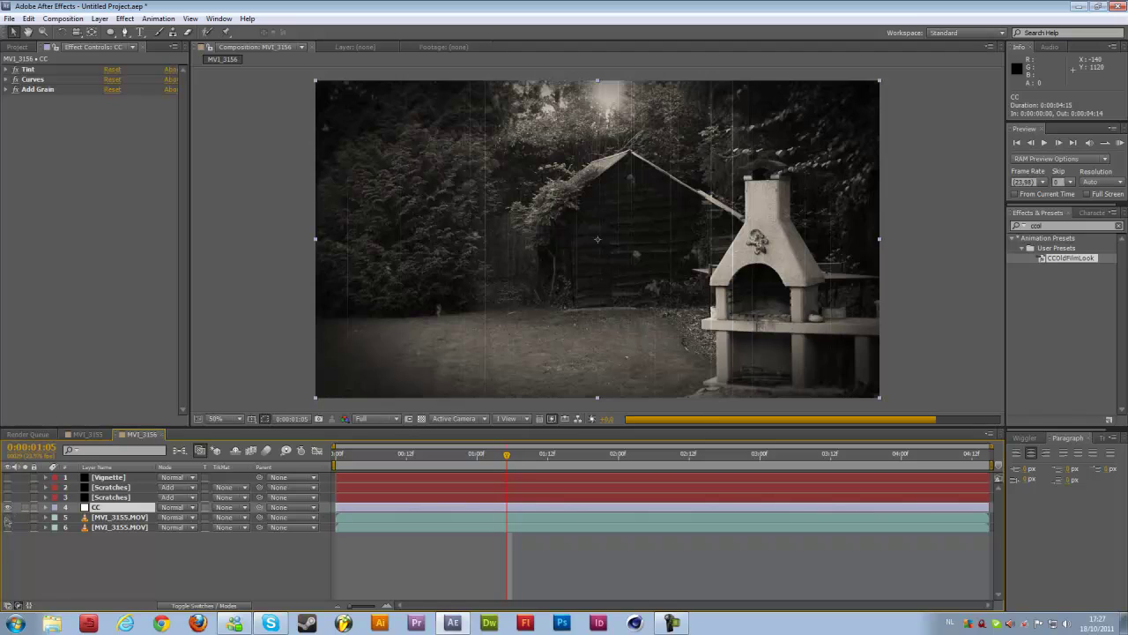
- Solo the CC layer and both footage layers beneath it
{"action": "left_click", "coordinate": [24, 508]}
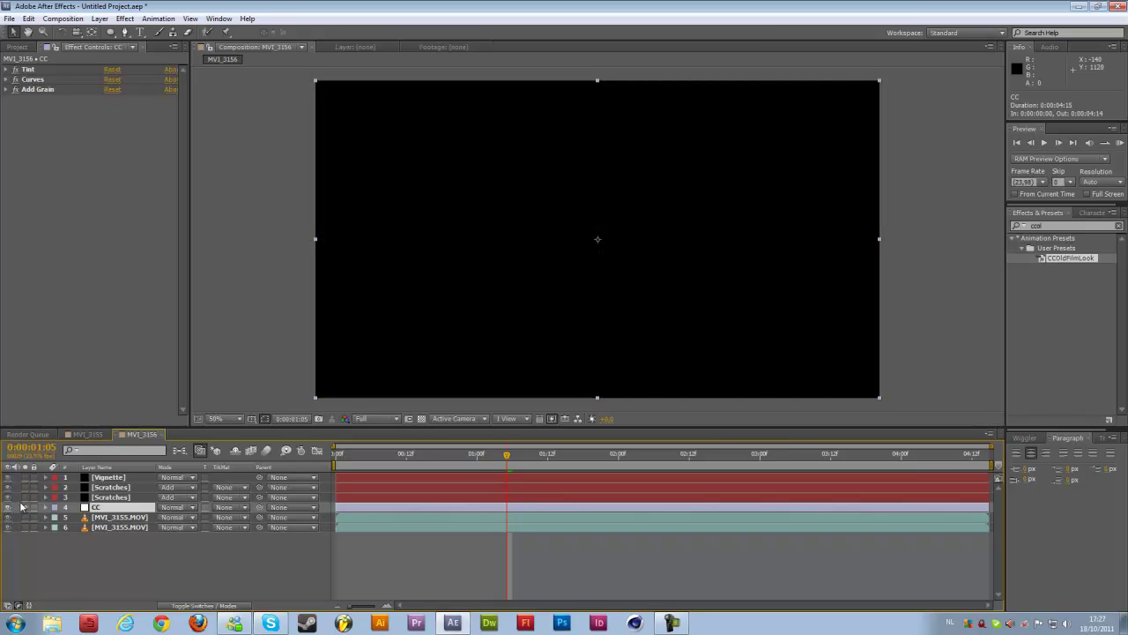
{"action": "left_click", "coordinate": [25, 518]}
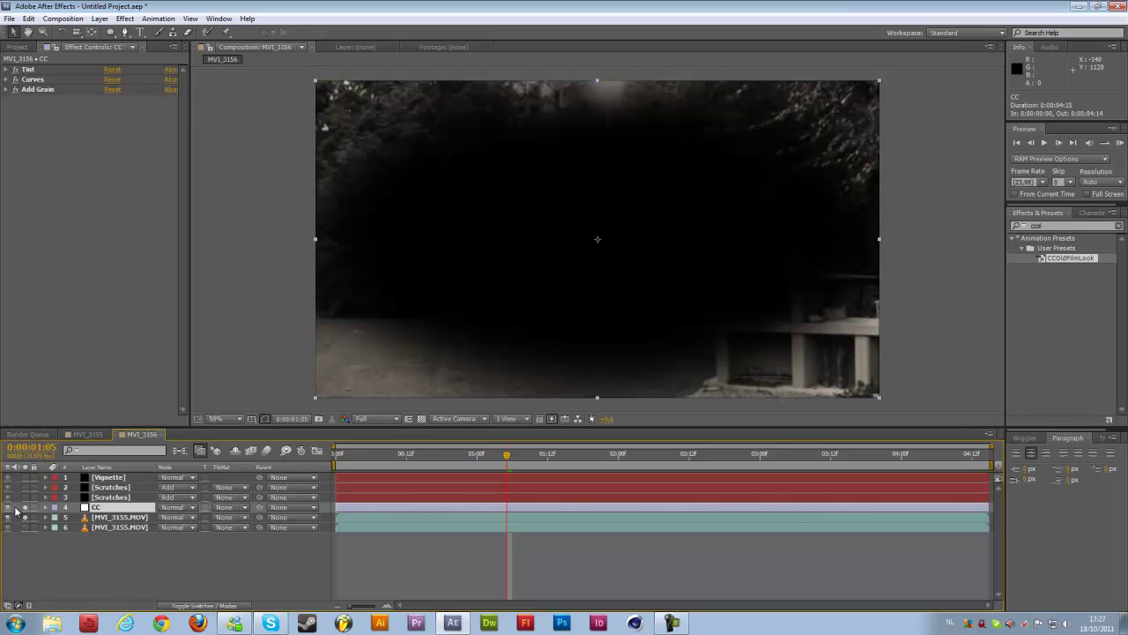
{"action": "left_click", "coordinate": [26, 527]}
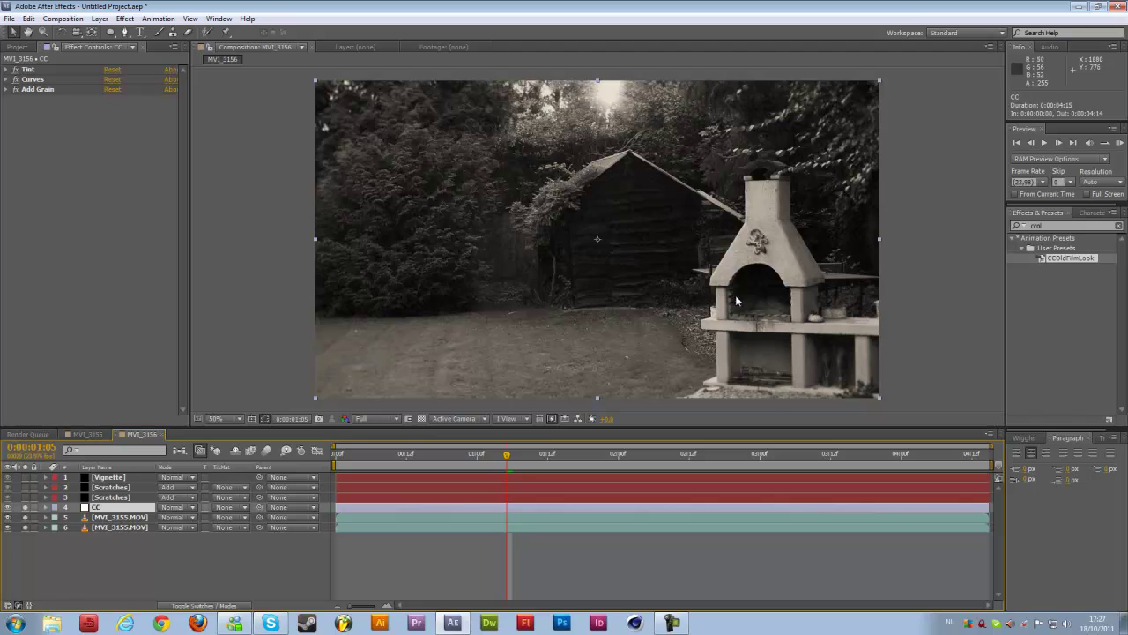
{"action": "left_click", "coordinate": [27, 88]}
- Select Tint, Curves and Add Grain and confirm the CCOldFilmLook preset already exists
{"action": "left_click", "coordinate": [28, 88]}
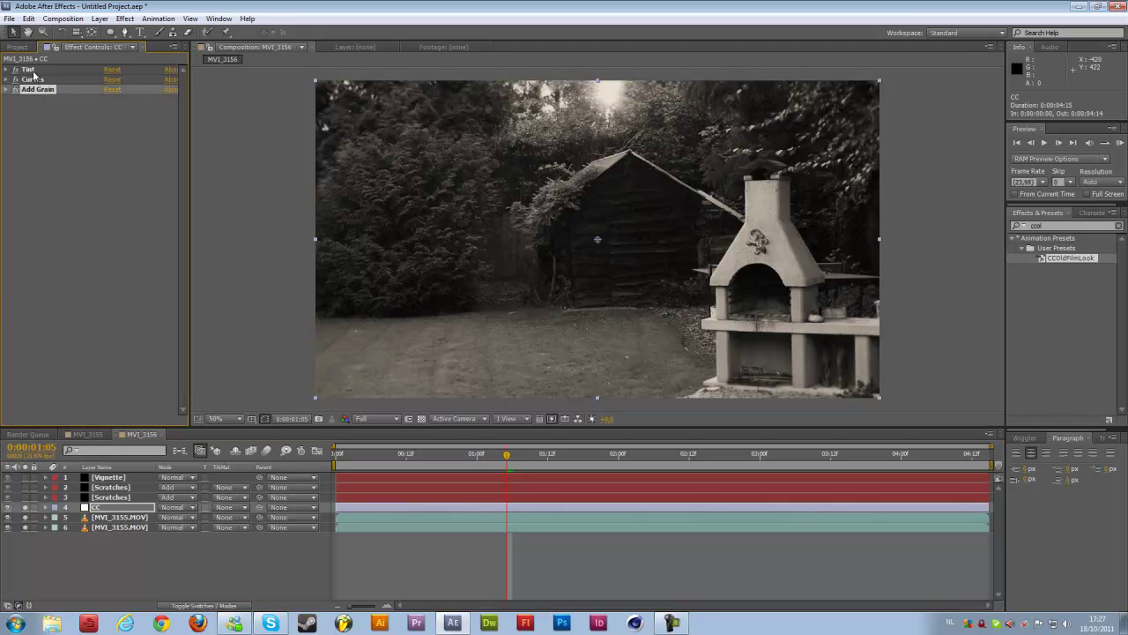
{"action": "left_click", "coordinate": [28, 71], "text": "shift"}
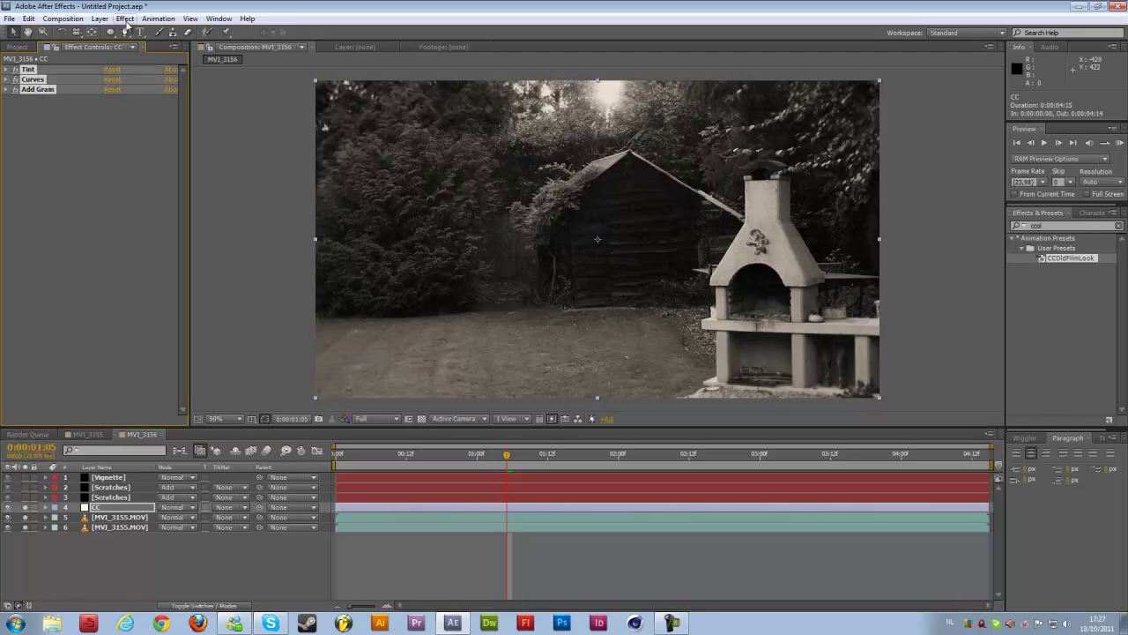
{"action": "left_click", "coordinate": [159, 20]}
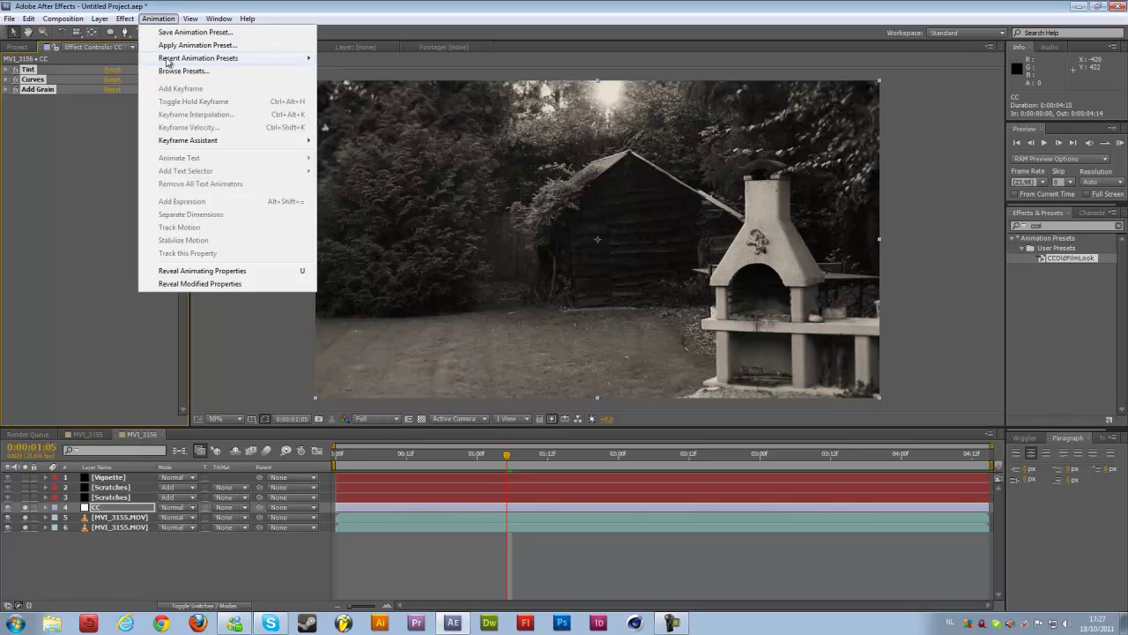
{"action": "left_click", "coordinate": [185, 35]}
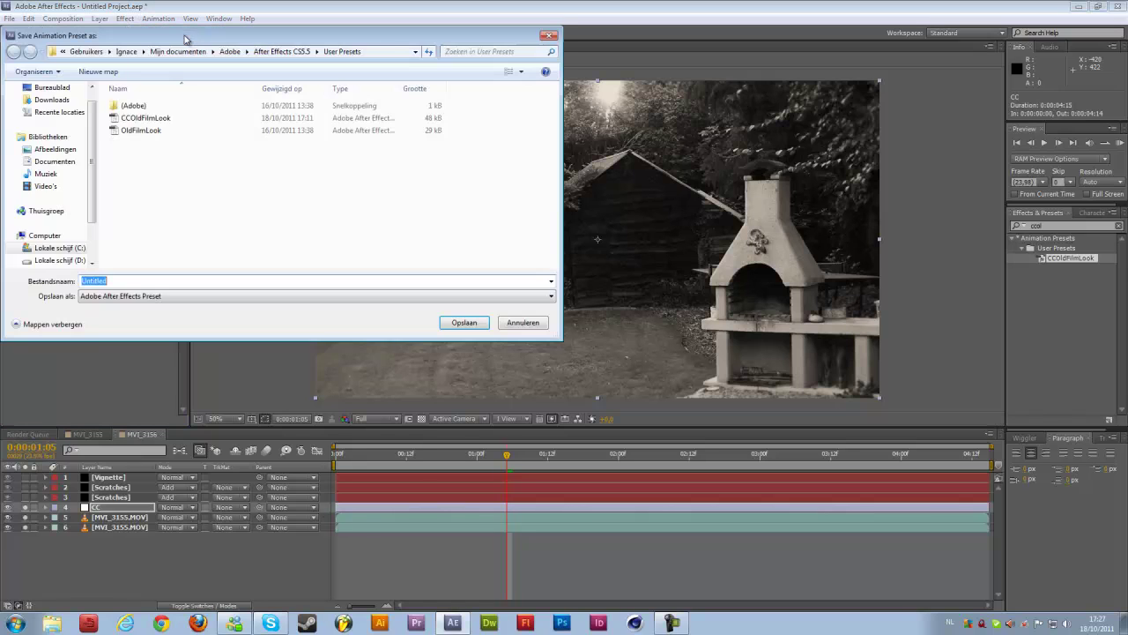
{"action": "left_click", "coordinate": [145, 118]}
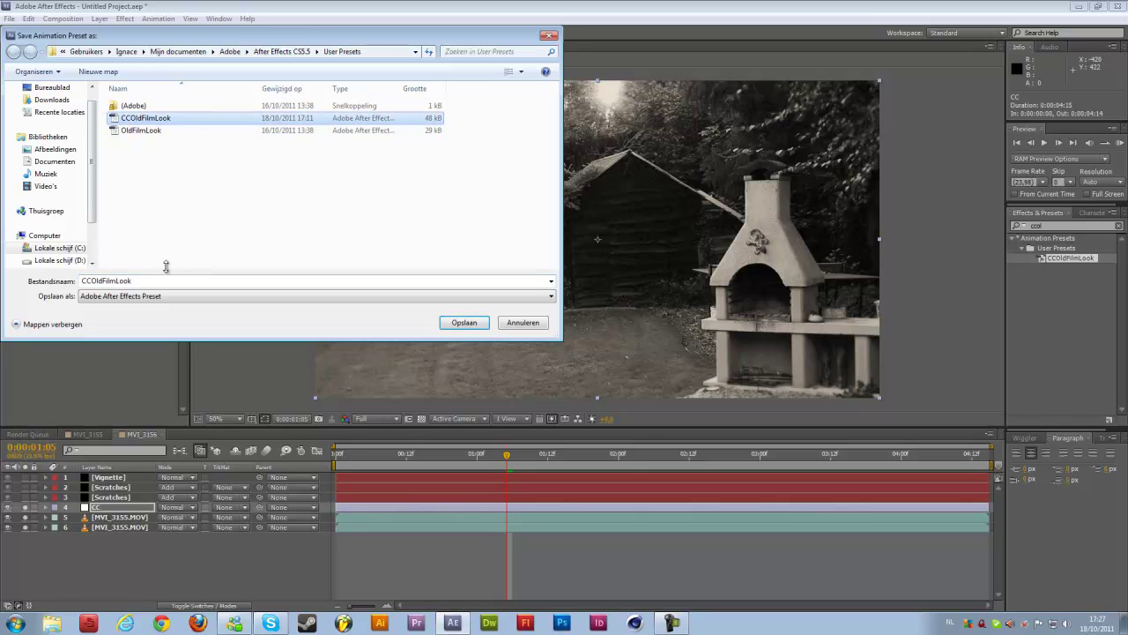
{"action": "left_click", "coordinate": [522, 322]}
- Search Effects & Presets for the oldfilm user presets, then select the Scratches layer
{"action": "left_click", "coordinate": [1049, 214]}
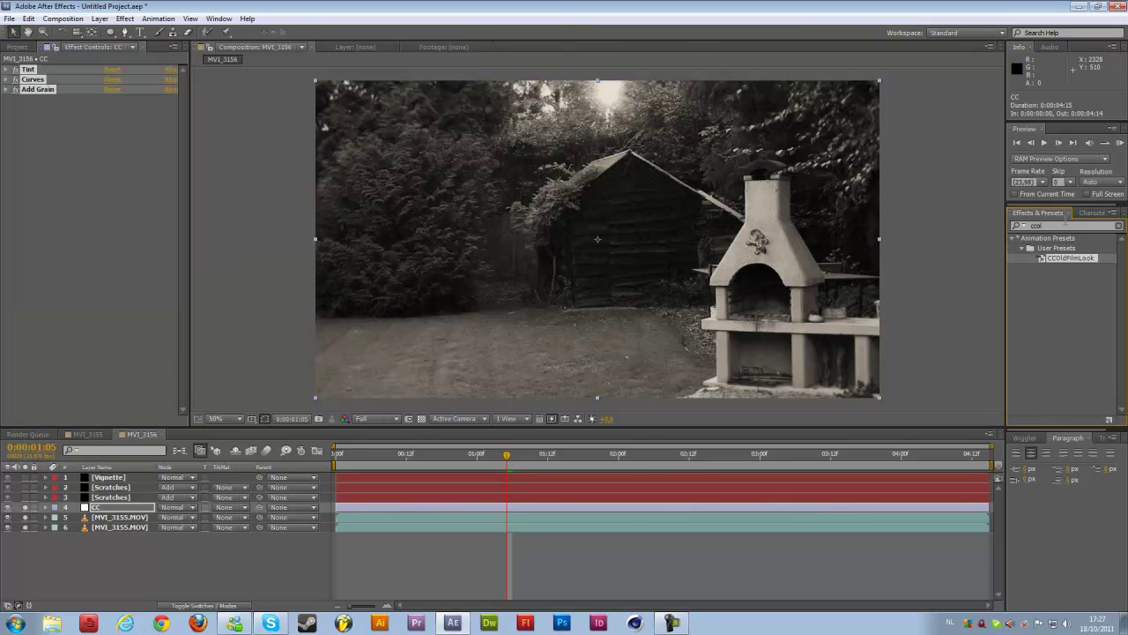
{"action": "left_click", "coordinate": [219, 19]}
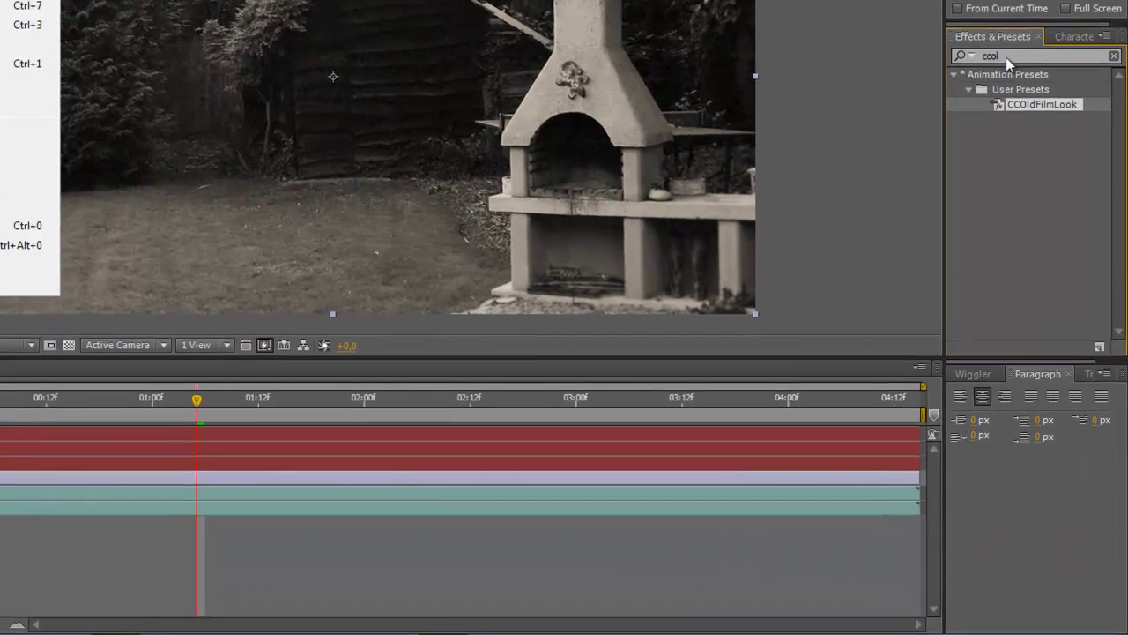
{"action": "left_click", "coordinate": [244, 115]}
{"action": "type", "text": "oldfilmlok"}
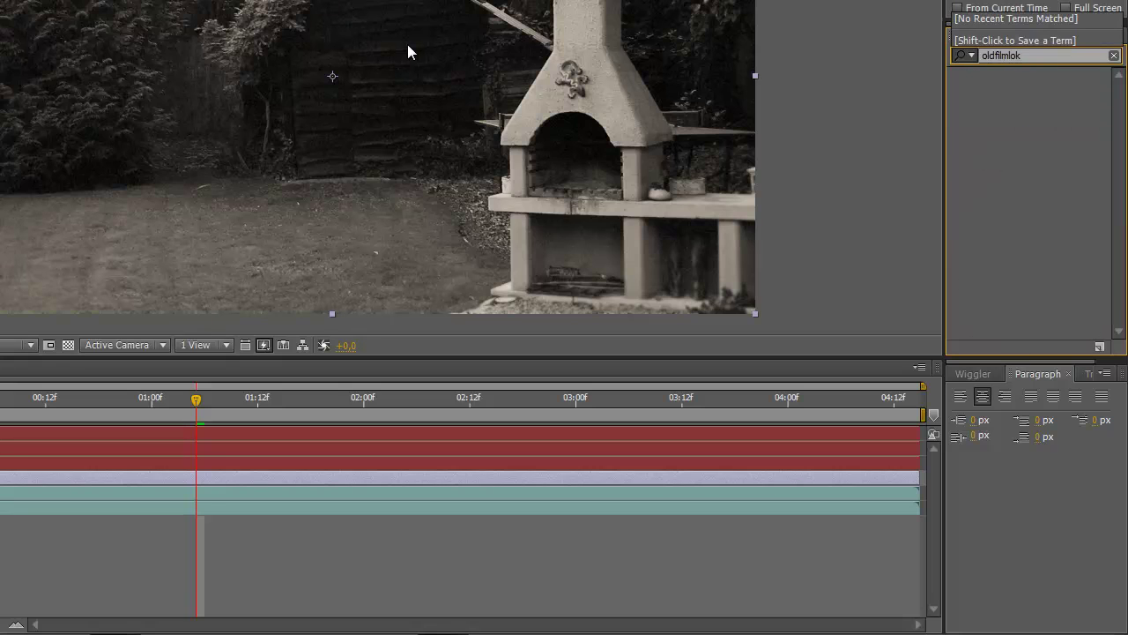
{"action": "key", "text": "BackSpace"}
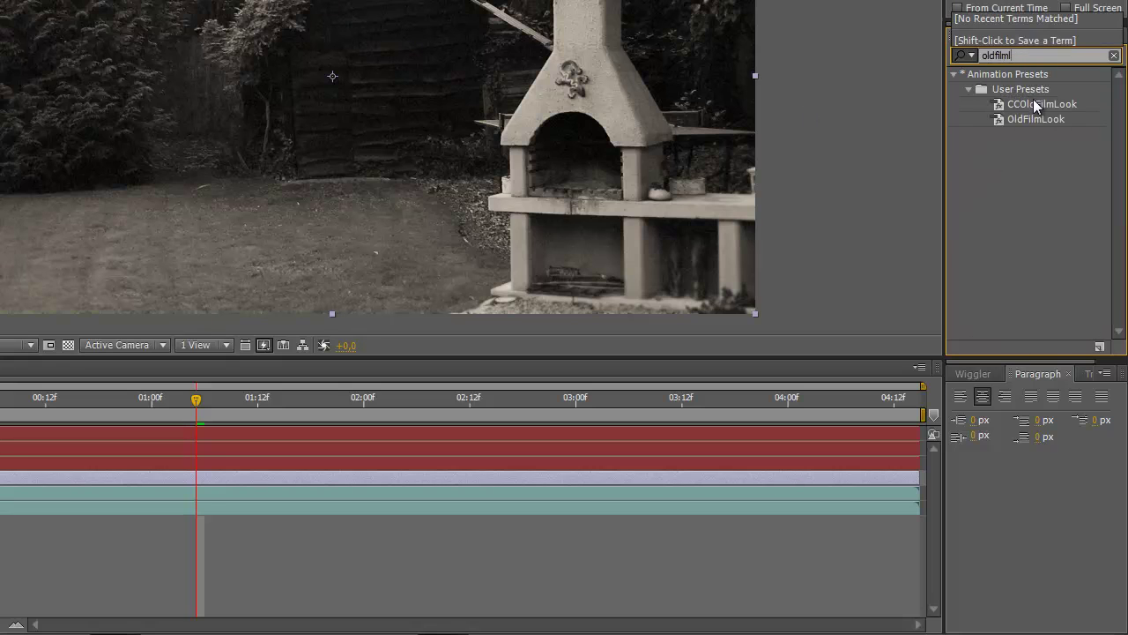
{"action": "left_click", "coordinate": [1030, 103]}
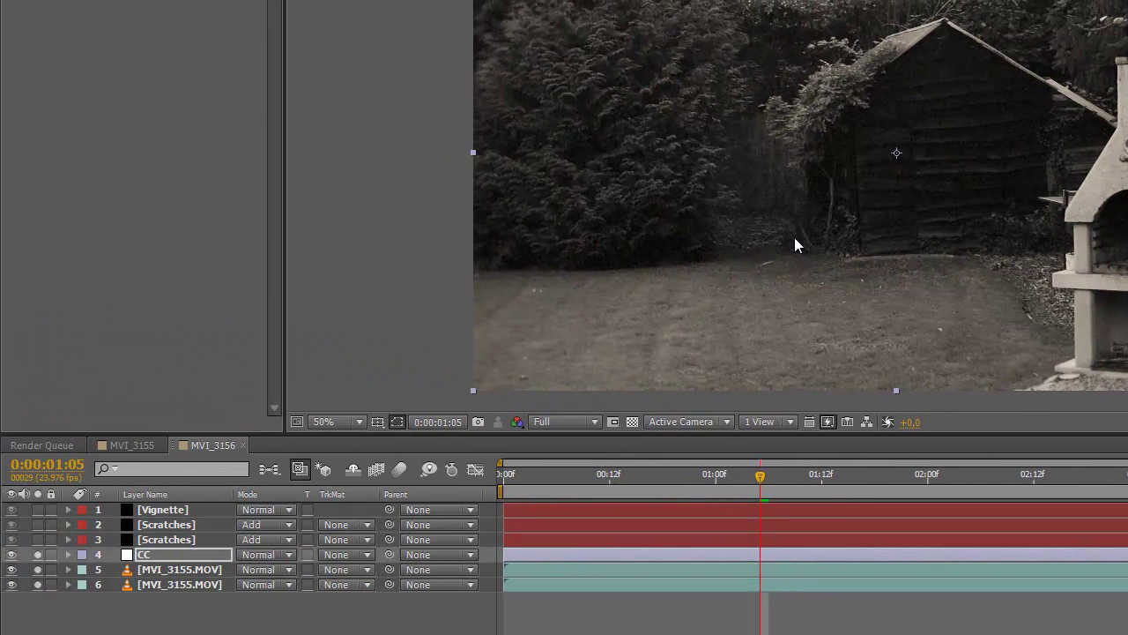
{"action": "left_click", "coordinate": [198, 539]}
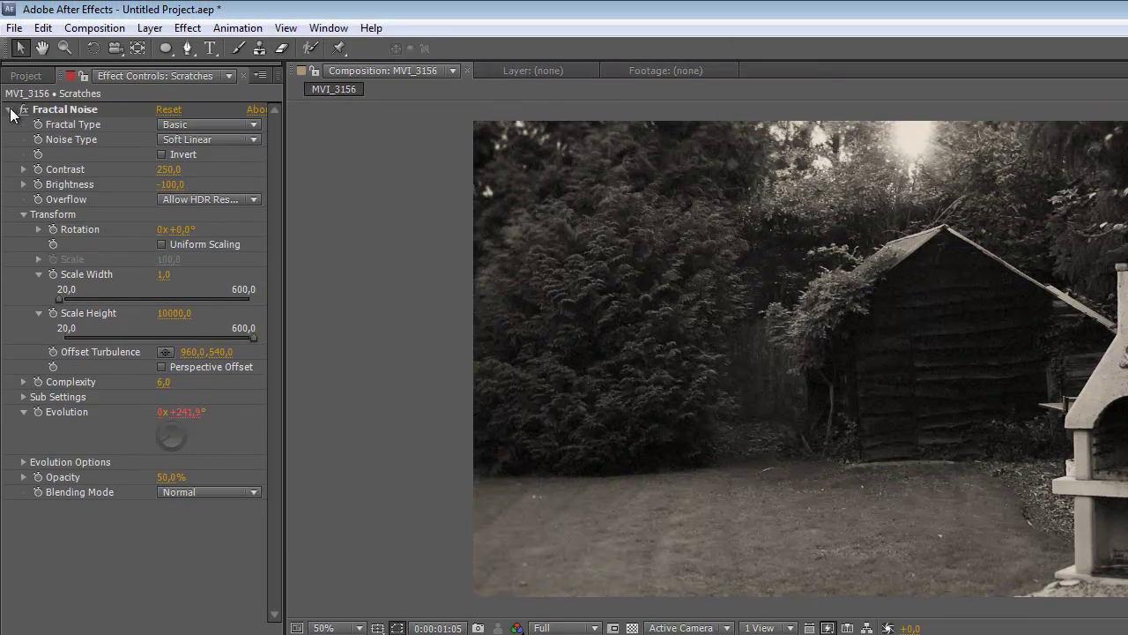
- Collapse Fractal Noise and check frames at 1:06 and 1:19, ending at 1:00
{"action": "left_click", "coordinate": [9, 109]}
{"action": "left_click", "coordinate": [165, 47]}
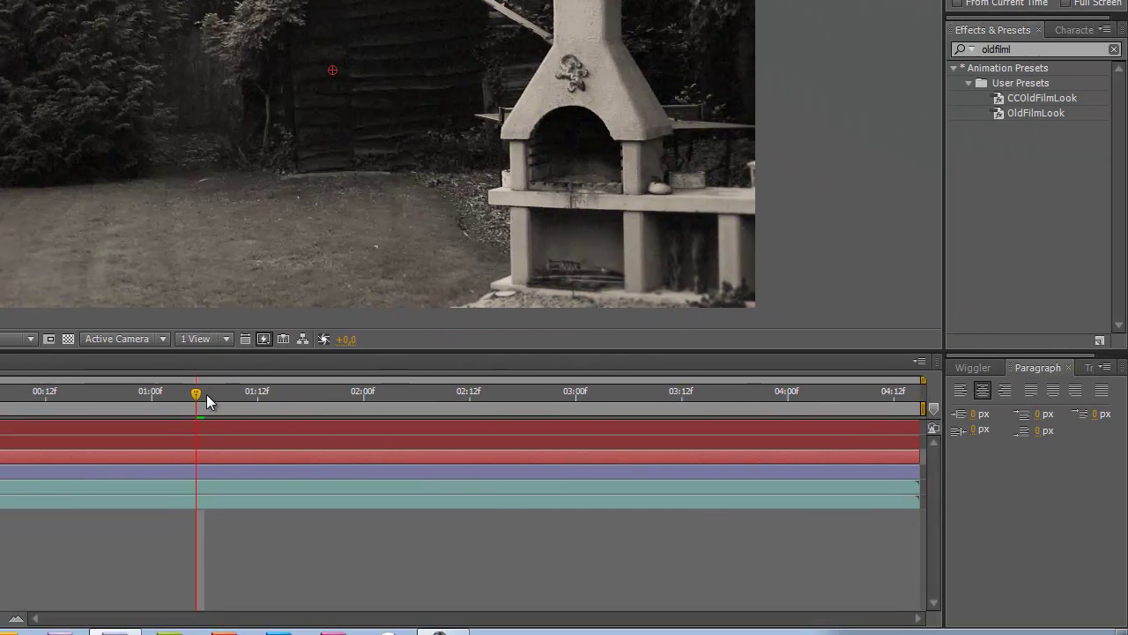
{"action": "left_click", "coordinate": [206, 394]}
{"action": "left_click", "coordinate": [311, 394]}
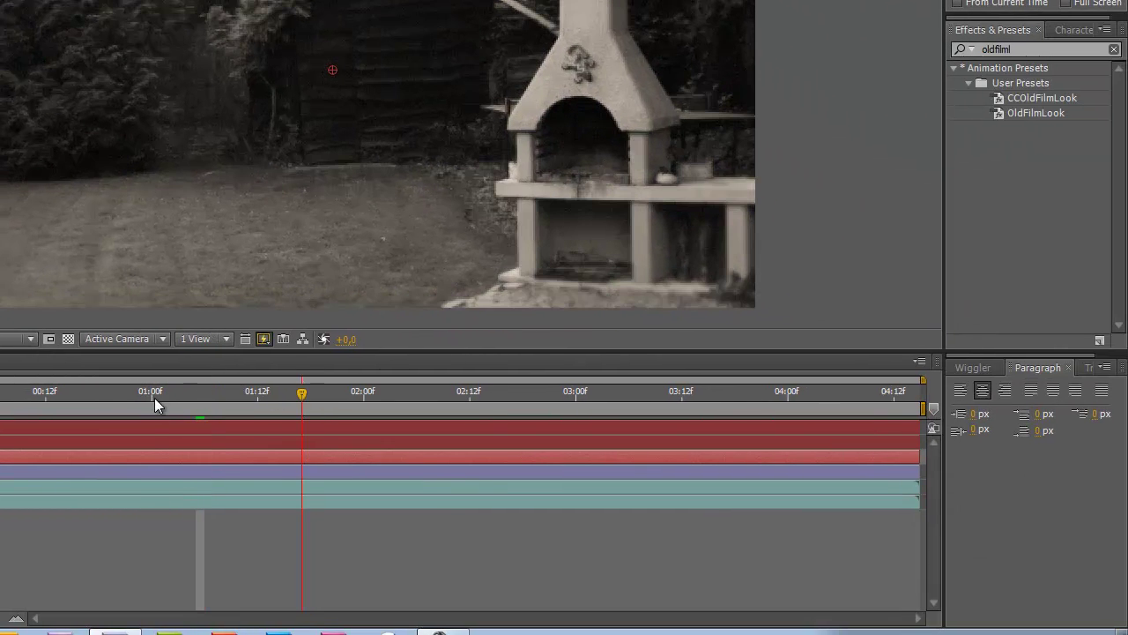
{"action": "left_click", "coordinate": [152, 400]}
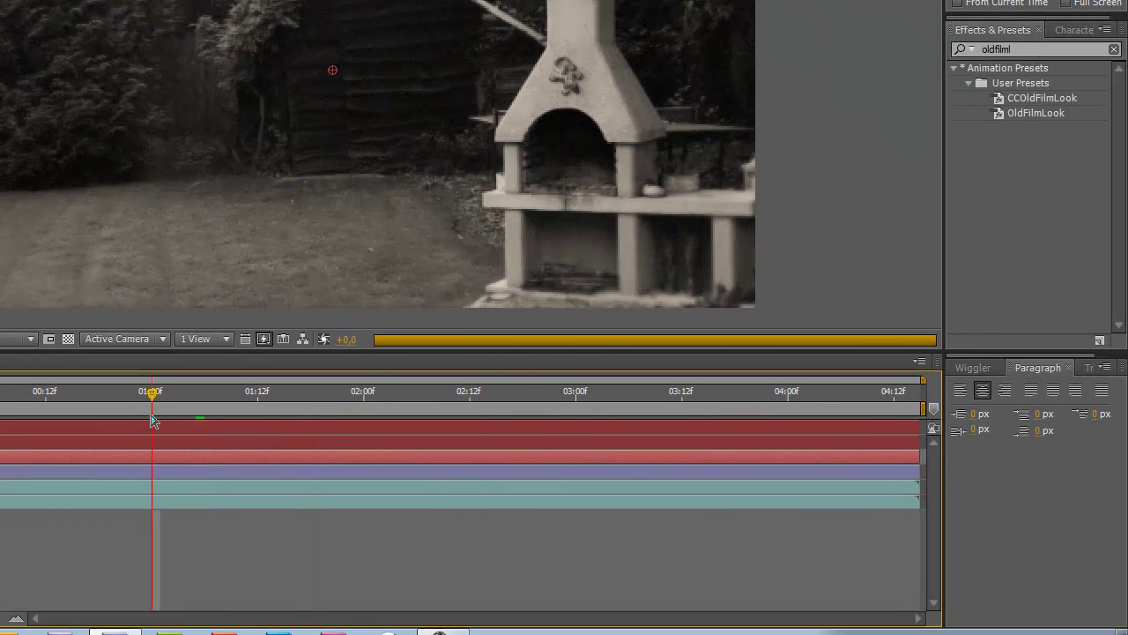